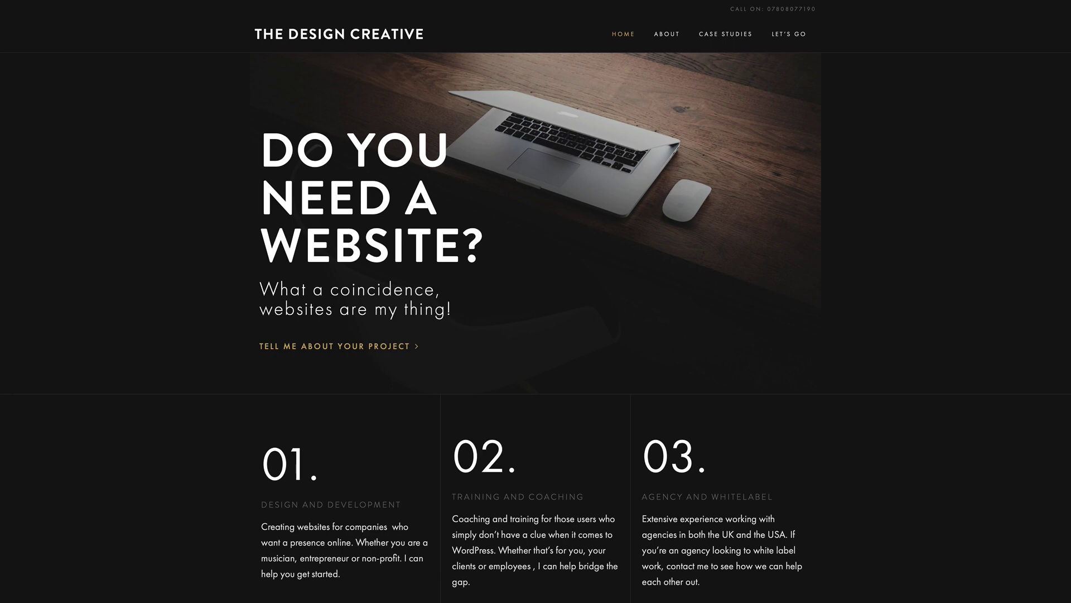
# - Switch the browser from The Design Creative homepage to the Sole Seekers website
pyautogui.click(862, 0)
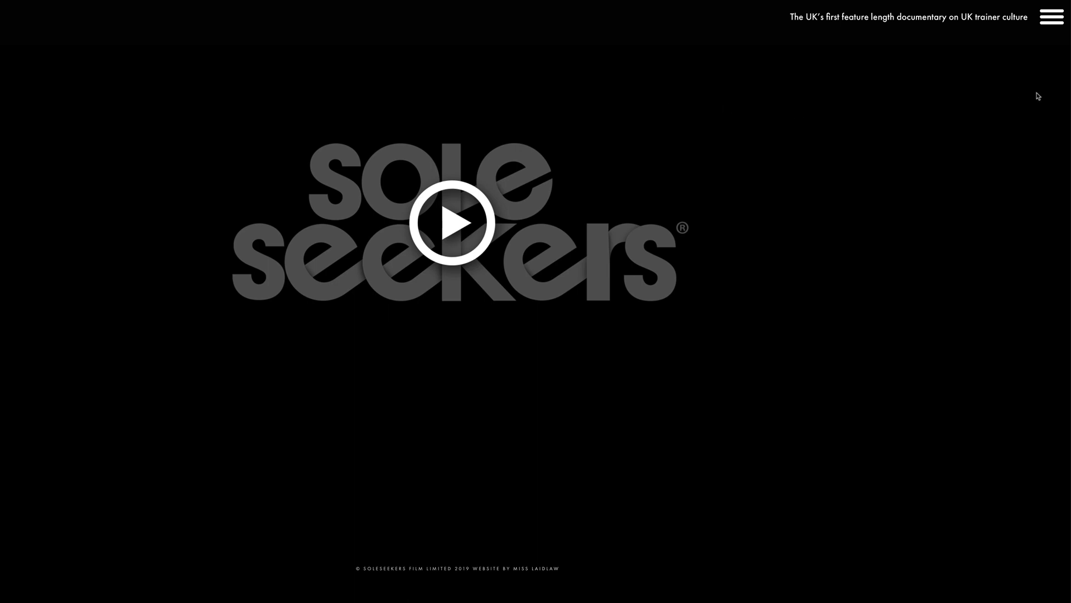
pyautogui.click(1052, 23)
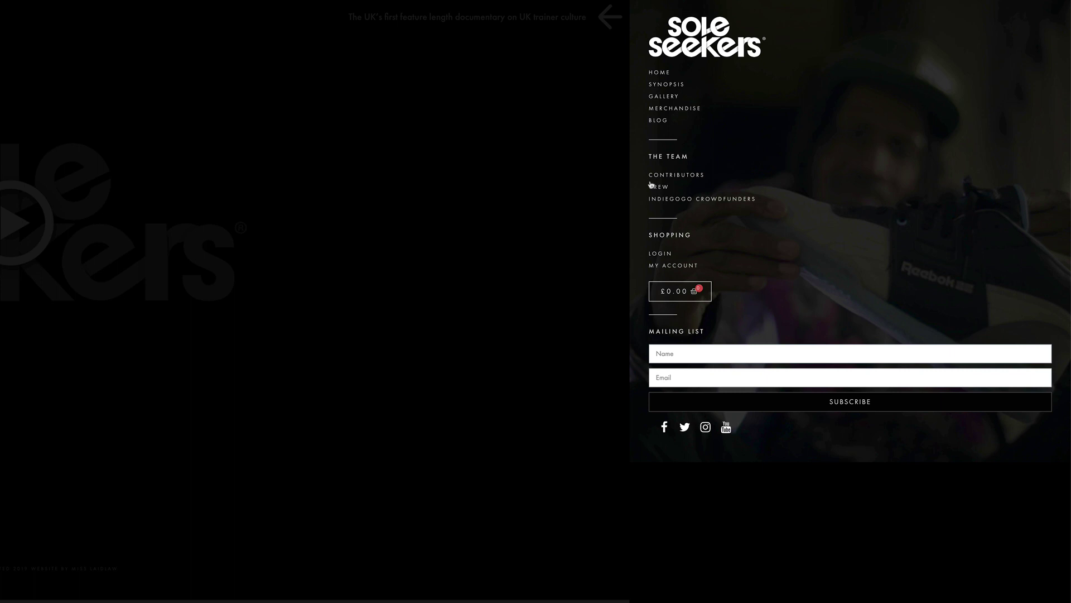
pyautogui.click(554, 116)
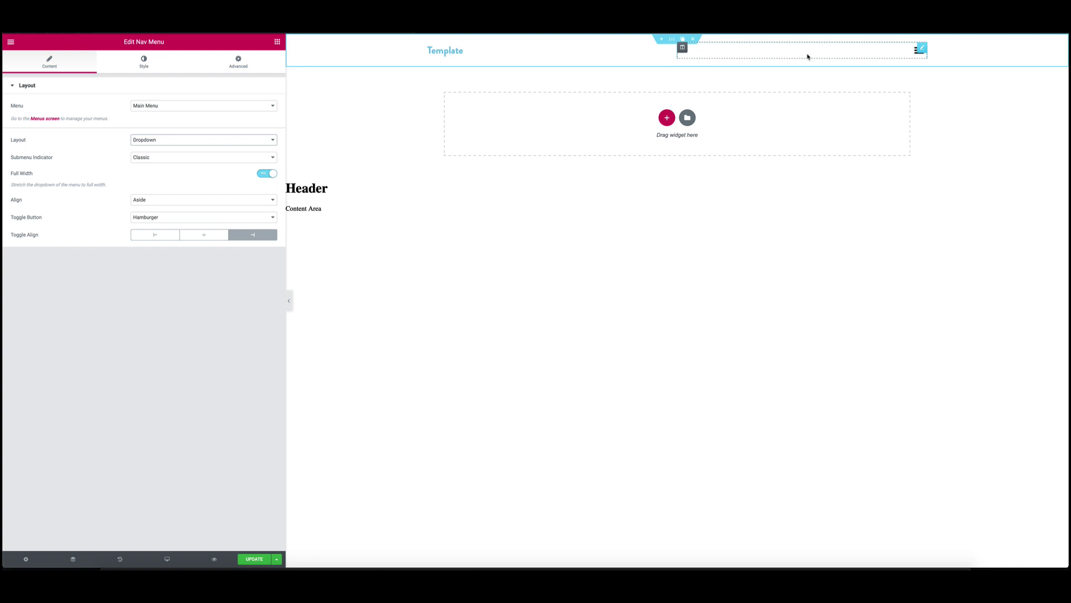
pyautogui.click(159, 140)
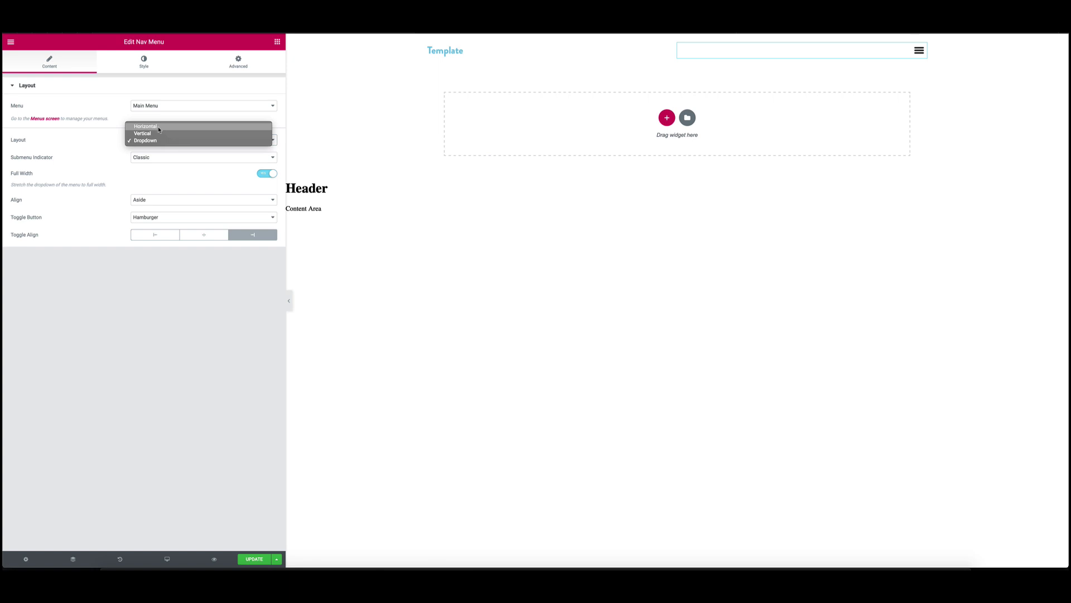
pyautogui.click(159, 130)
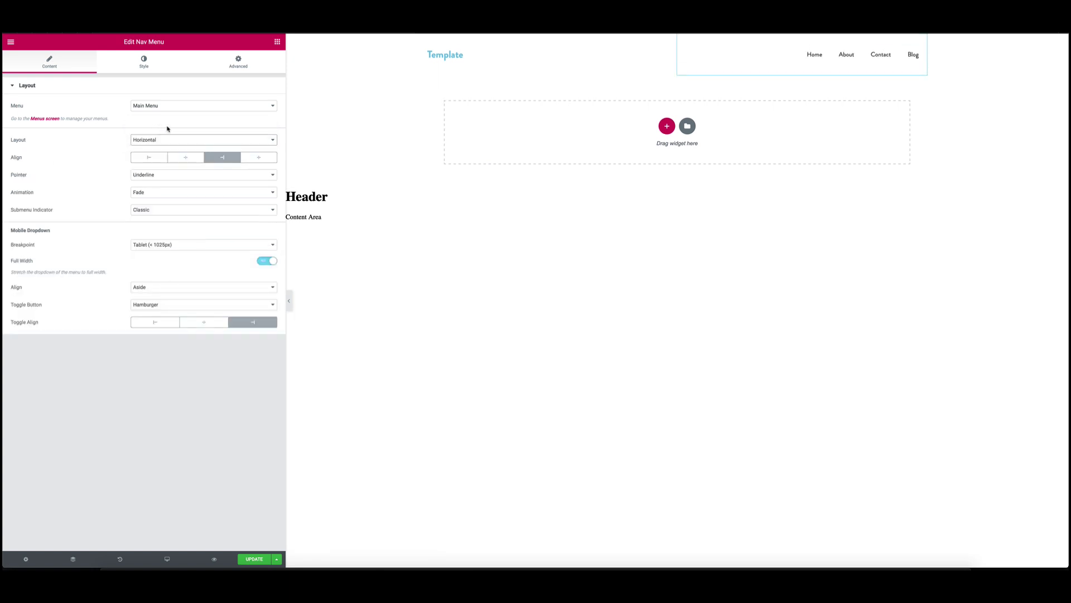
pyautogui.click(157, 140)
pyautogui.click(149, 160)
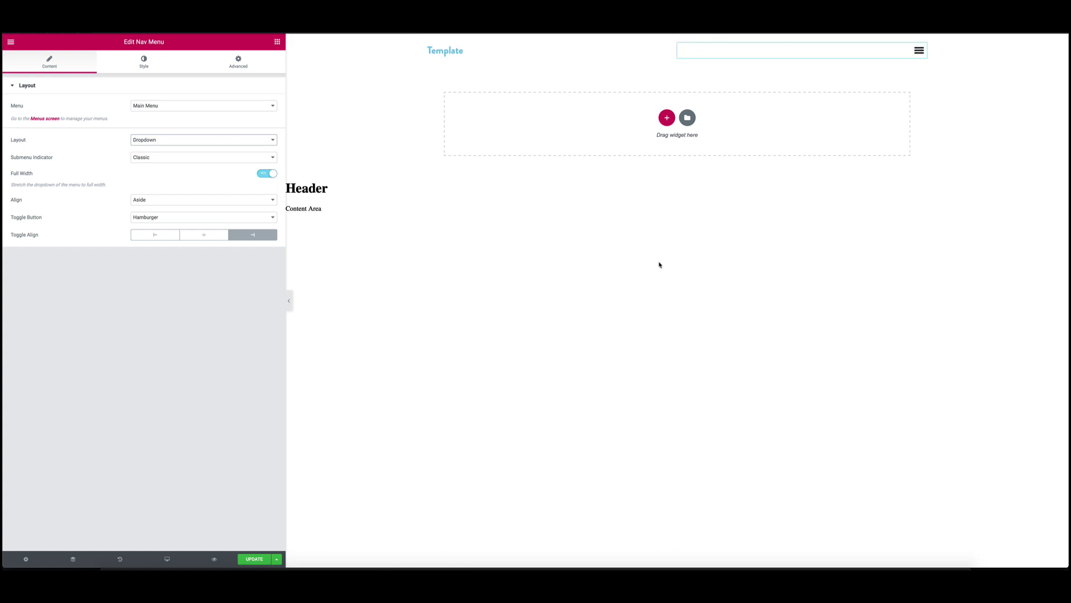
# - Use the Finder search 'pop' to create a new Popup template named 'menu'
pyautogui.hotkey('ctrl', 'e')
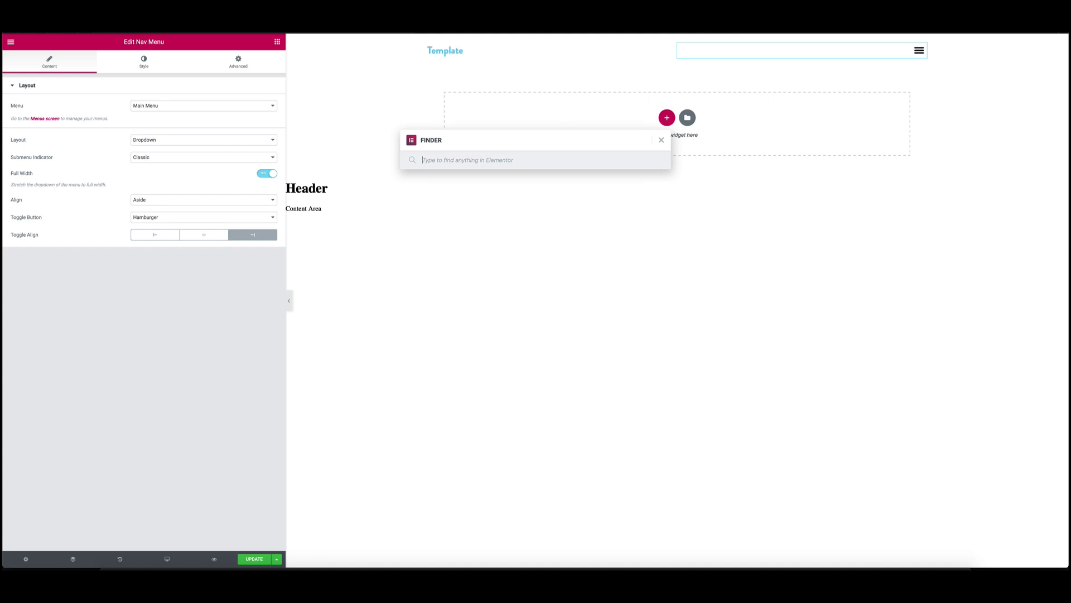
pyautogui.write('pop')
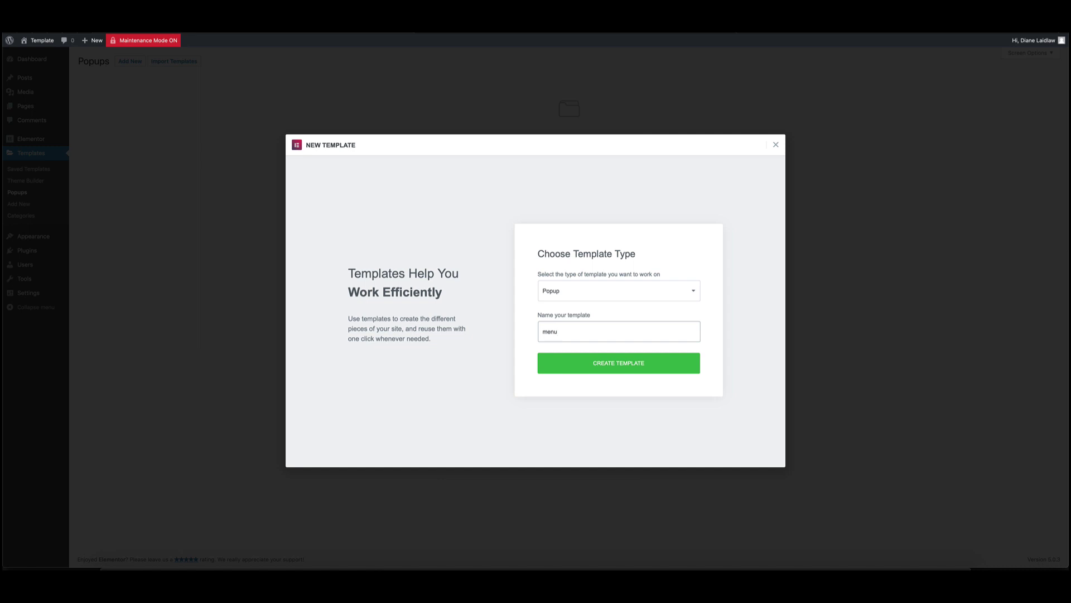
pyautogui.click(606, 361)
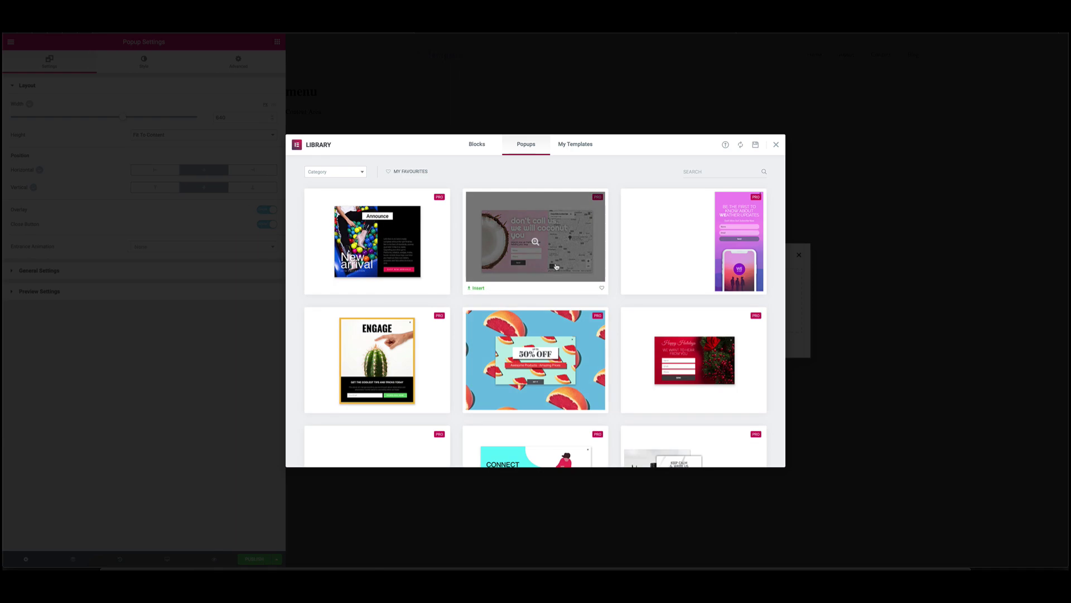
# - Browse the popup template library, then close it to start from a blank popup
pyautogui.scroll(-4, 554, 282)
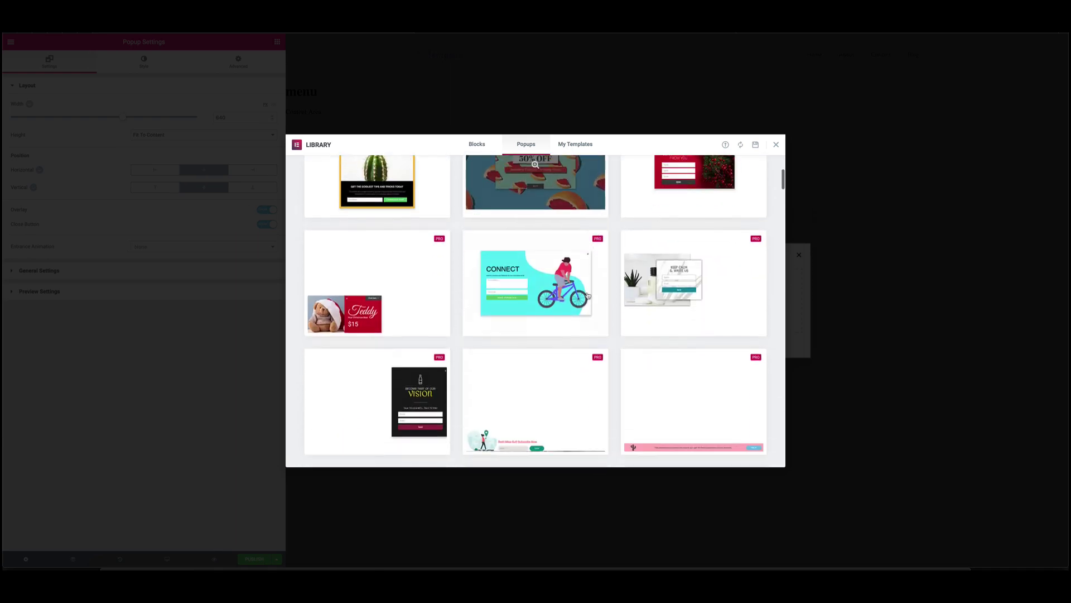
pyautogui.scroll(-7, 445, 304)
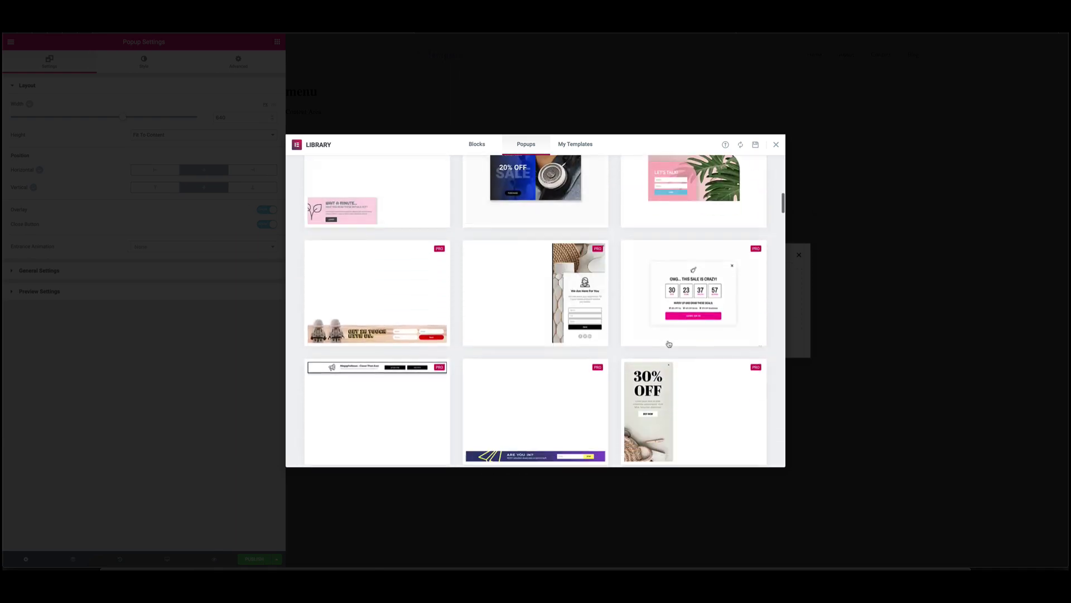
pyautogui.scroll(-9, 672, 346)
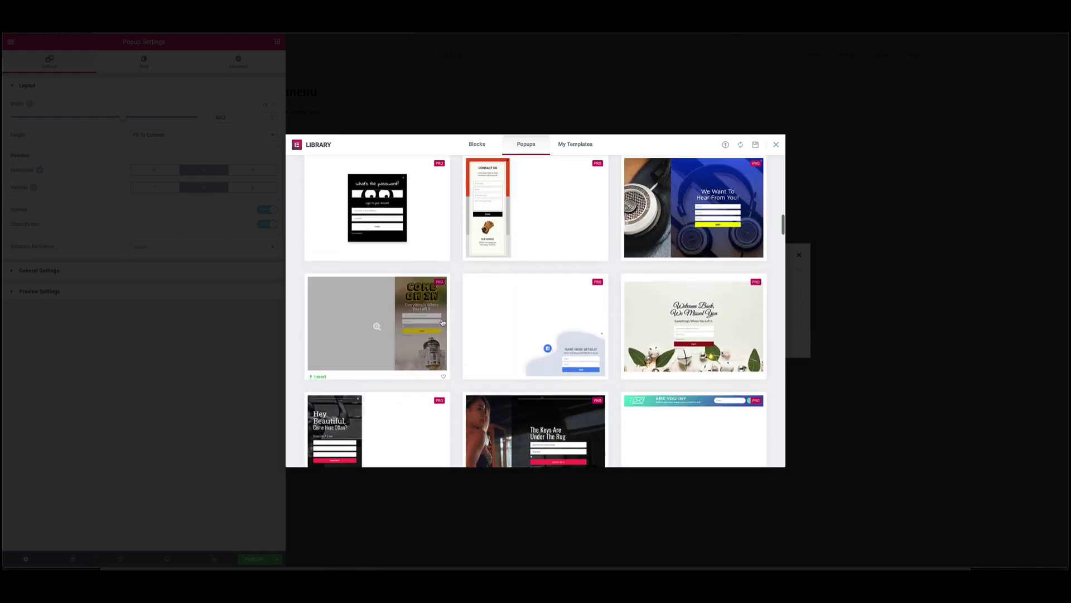
pyautogui.scroll(1, 442, 322)
pyautogui.scroll(-3, 442, 323)
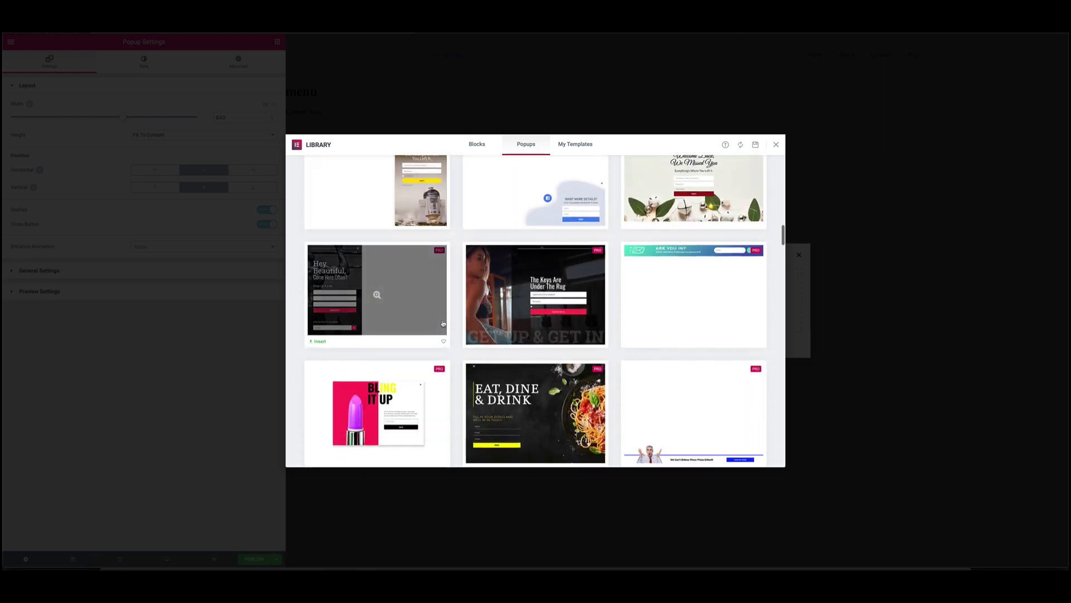
pyautogui.scroll(-4, 442, 322)
pyautogui.scroll(2, 443, 322)
pyautogui.scroll(-15, 443, 322)
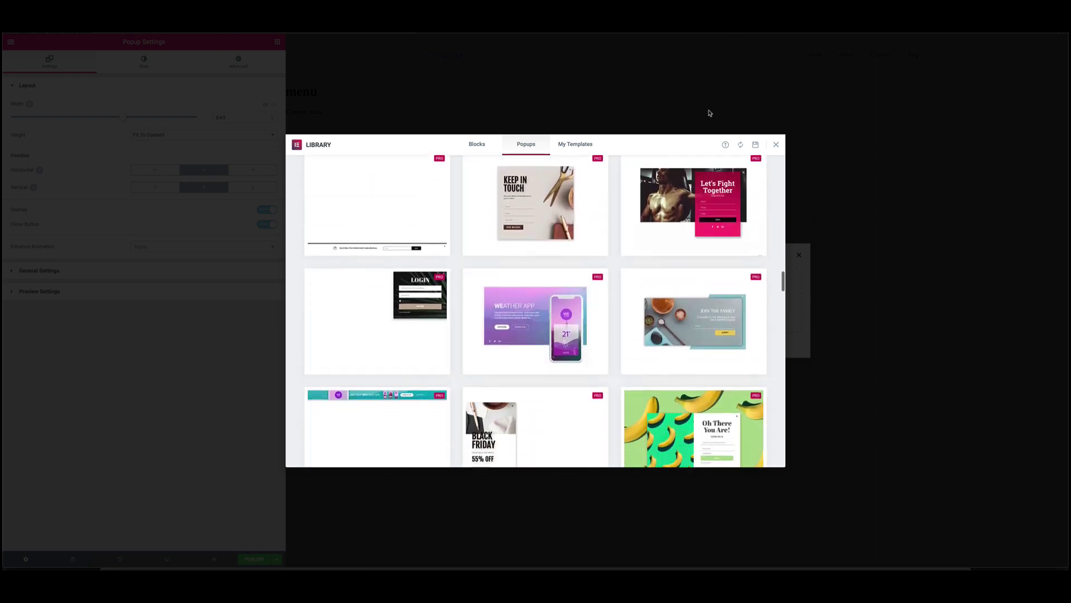
pyautogui.click(715, 99)
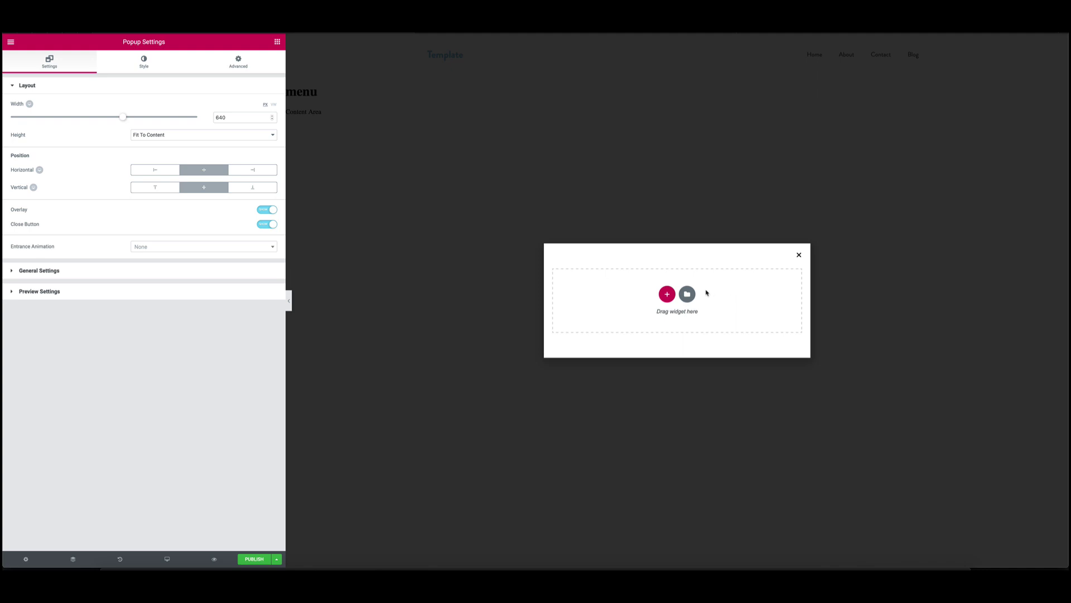
# - Position the popup on the right with Fit To Screen height
pyautogui.click(254, 171)
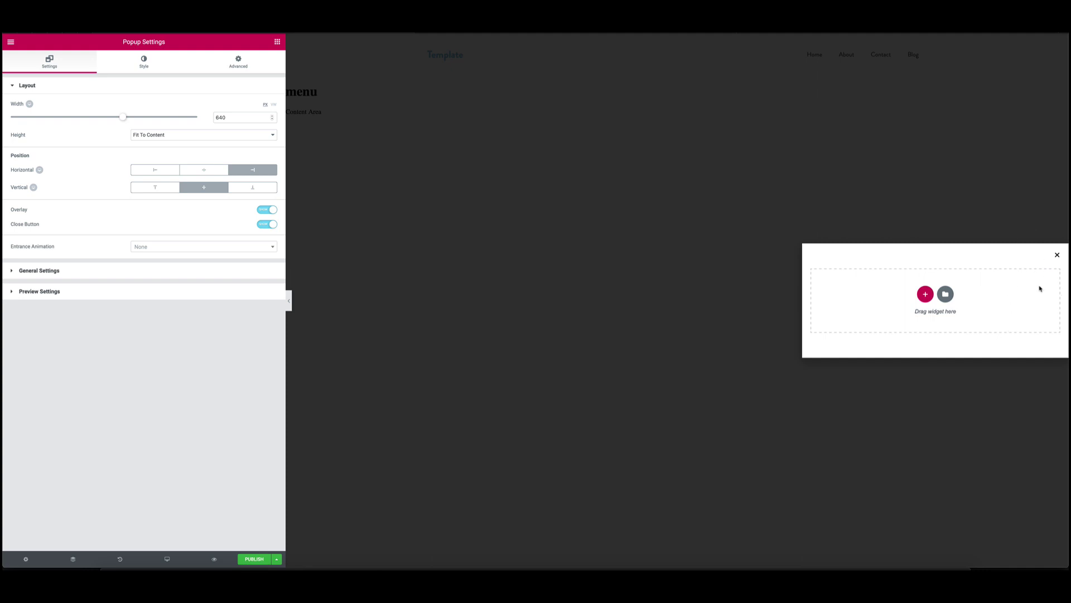
pyautogui.click(167, 135)
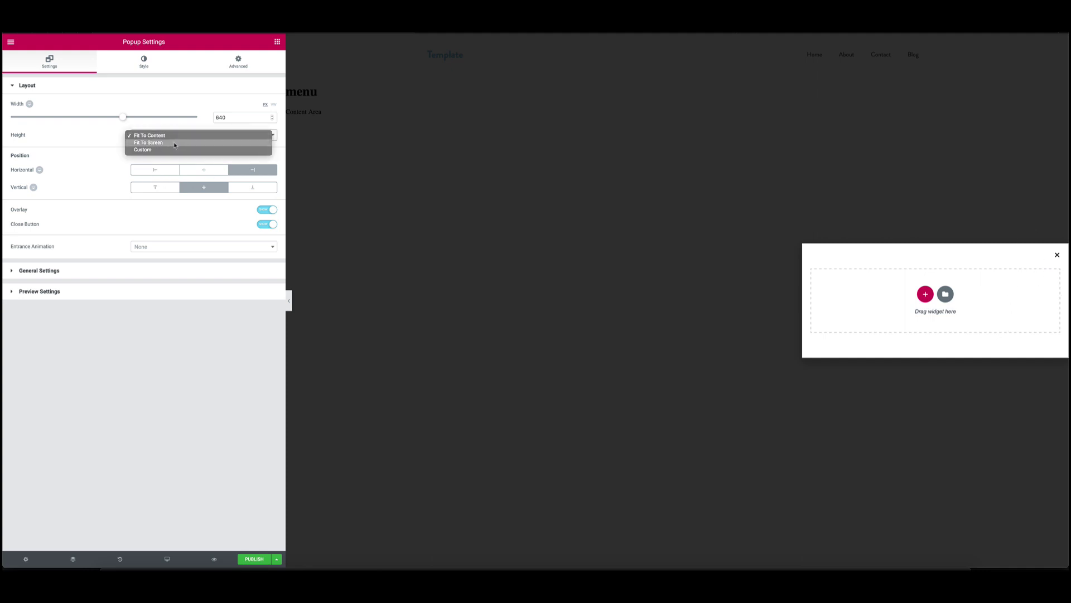
pyautogui.click(175, 144)
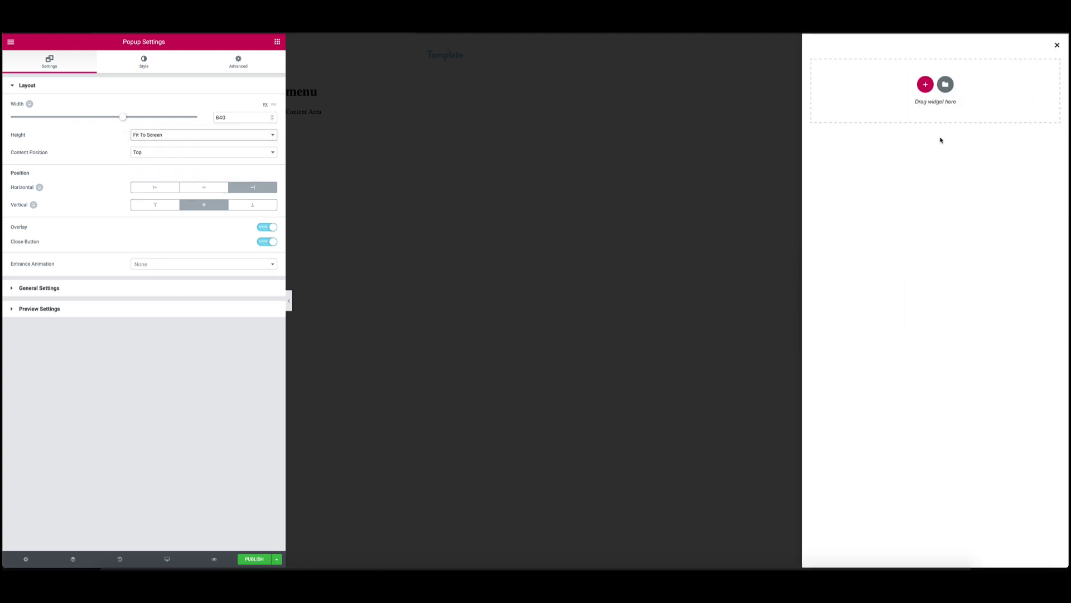
# - Try several entrance animations and settle on Fade In Right
pyautogui.click(170, 266)
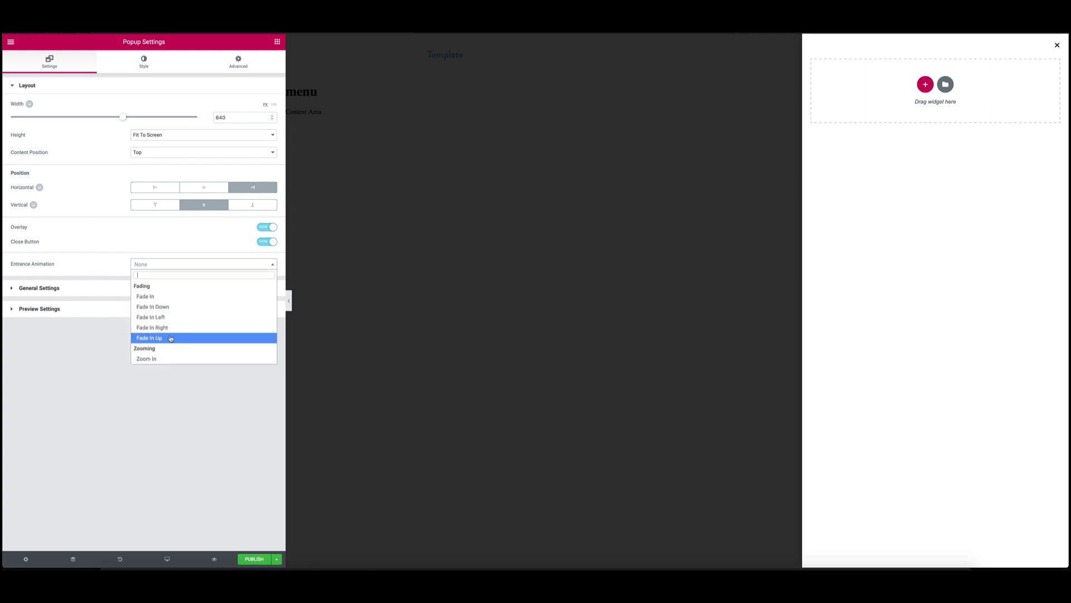
pyautogui.scroll(-3, 172, 337)
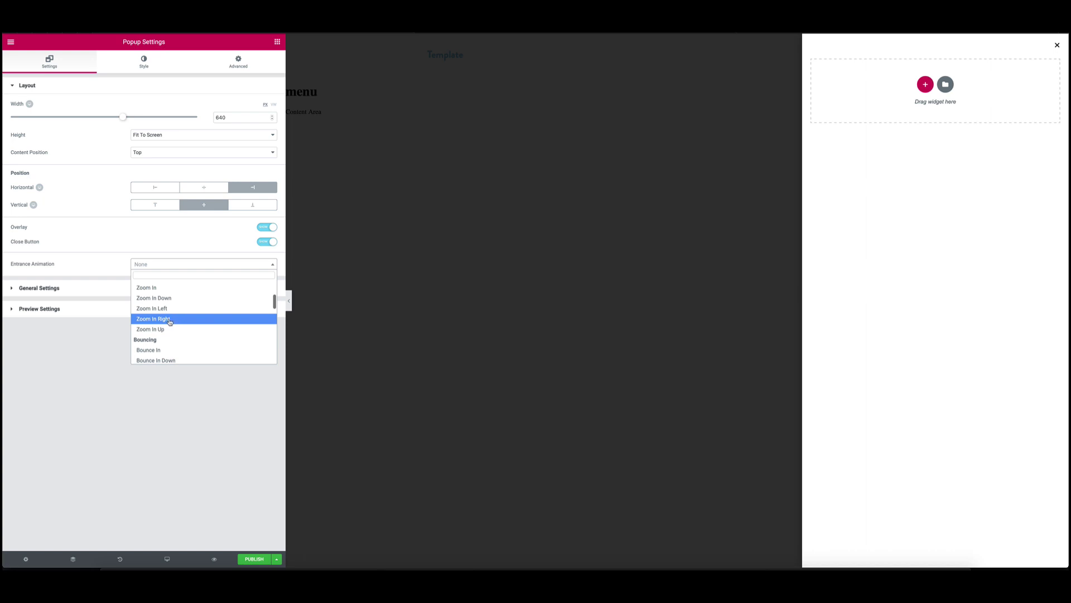
pyautogui.click(171, 322)
pyautogui.click(172, 264)
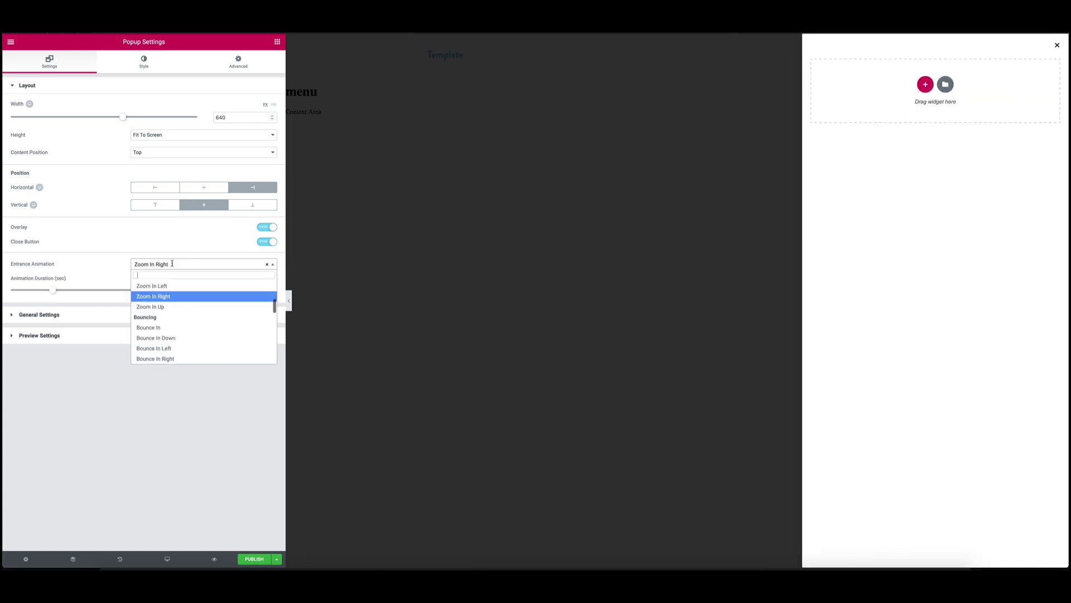
pyautogui.scroll(3, 179, 317)
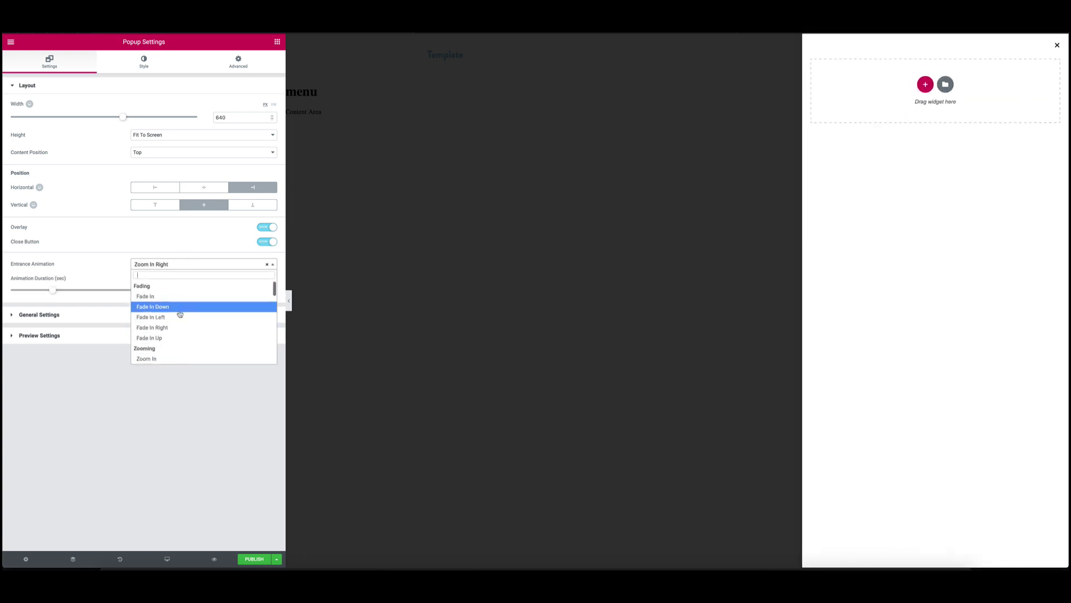
pyautogui.click(170, 322)
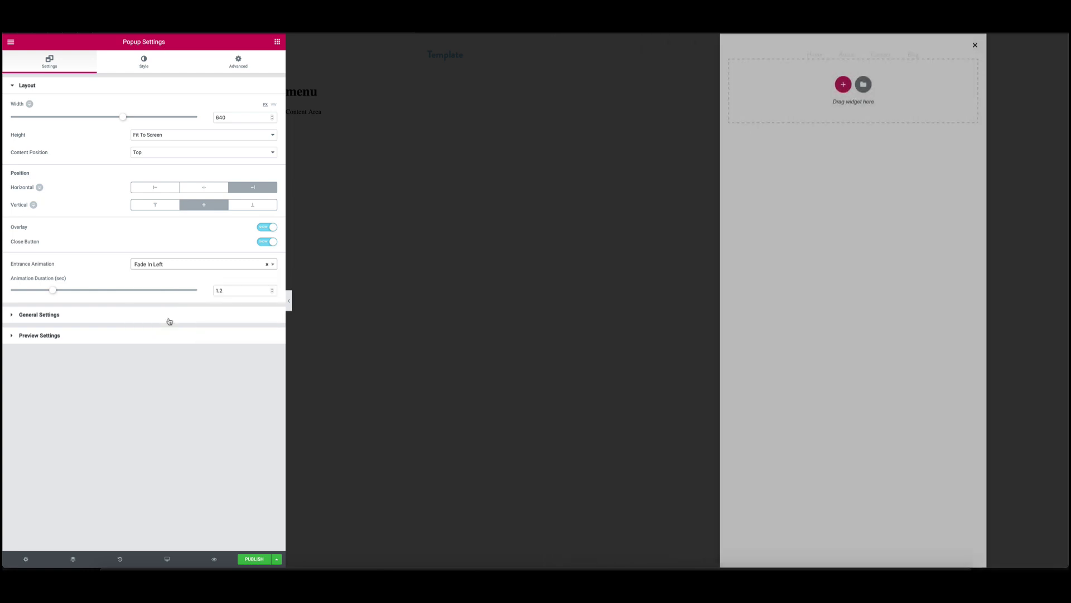
pyautogui.click(173, 264)
pyautogui.click(174, 326)
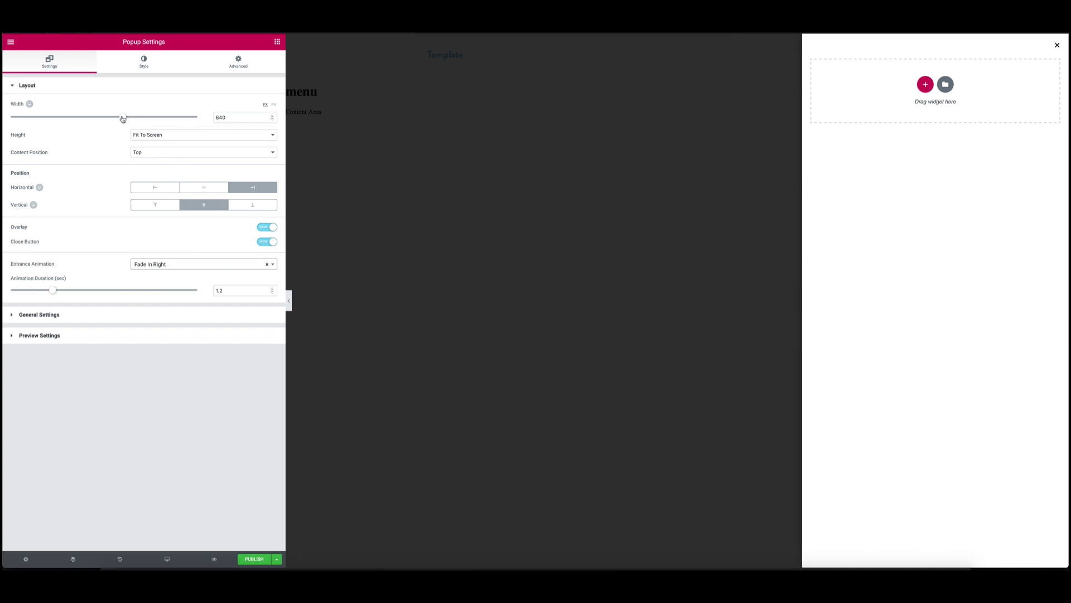
# - Switch the popup Width unit to VW and set the width to 30
pyautogui.moveTo(123, 119)
pyautogui.mouseDown()
pyautogui.moveTo(78, 118)
pyautogui.moveTo(137, 118)
pyautogui.mouseUp()
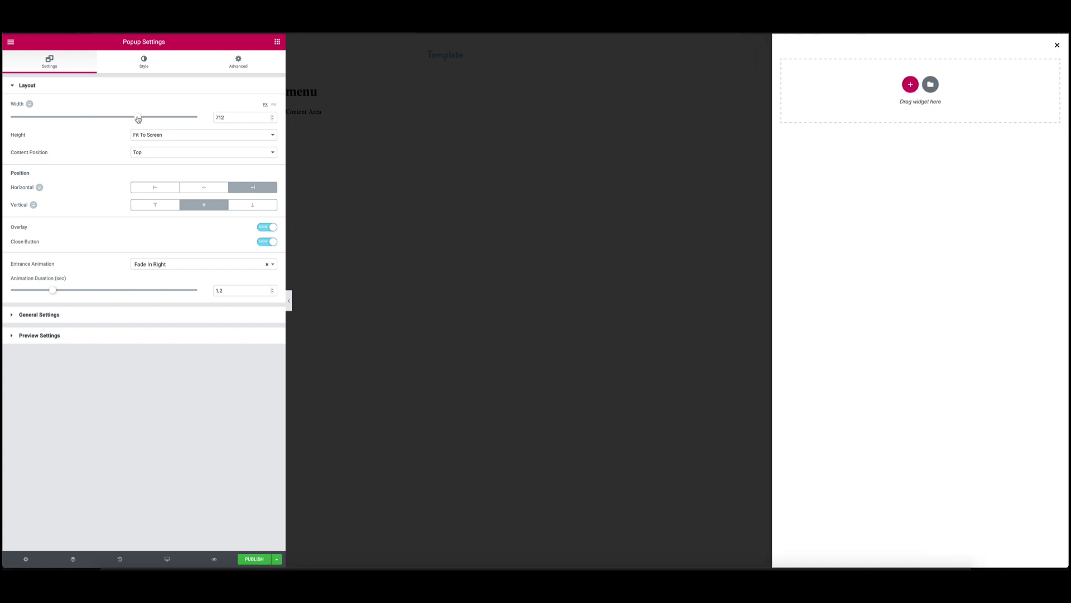
pyautogui.click(274, 104)
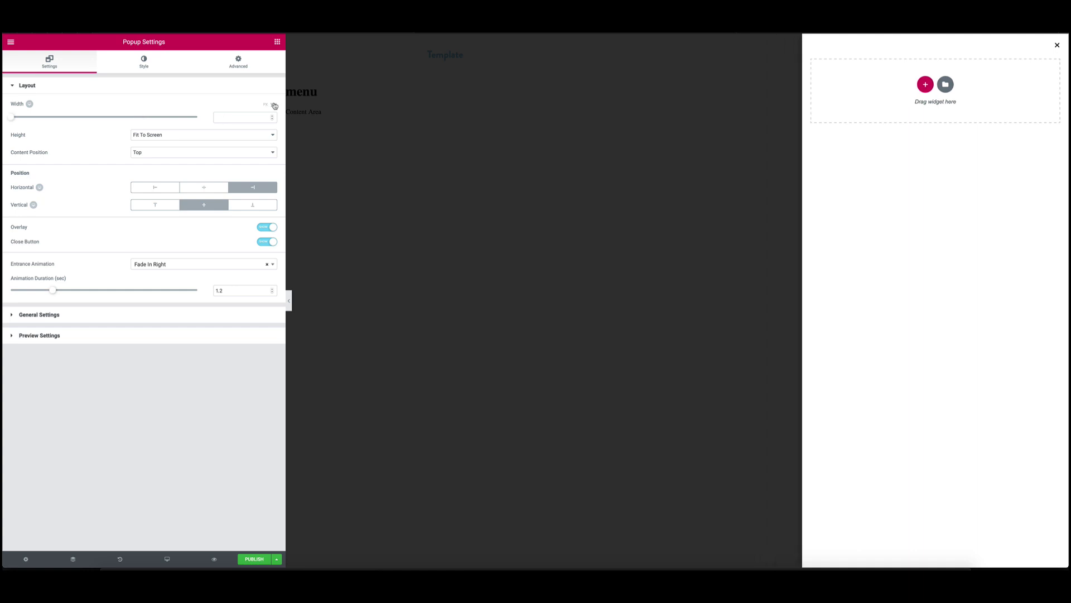
pyautogui.click(229, 117)
pyautogui.write('20')
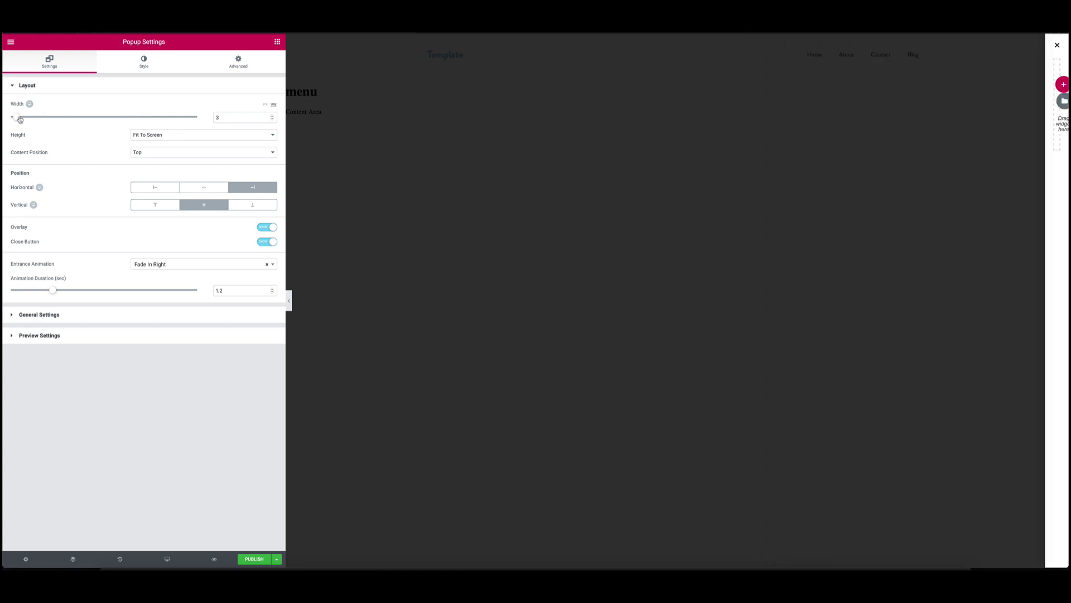
pyautogui.press('BackSpace')
pyautogui.press('BackSpace')
pyautogui.write('30')
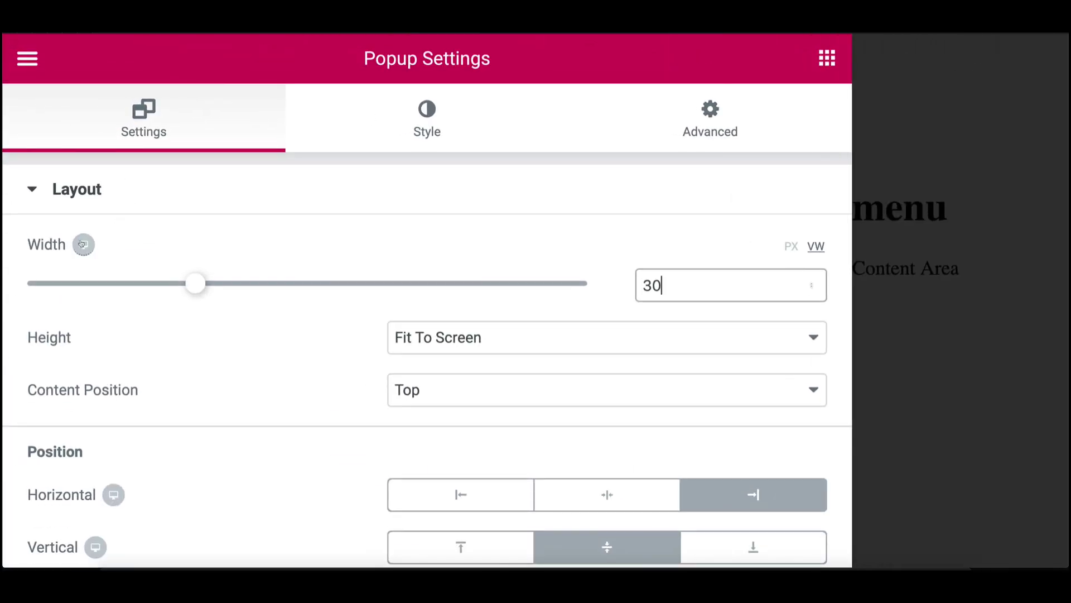
# - Set a separate, narrower popup width of about 60 for tablet
pyautogui.click(30, 105)
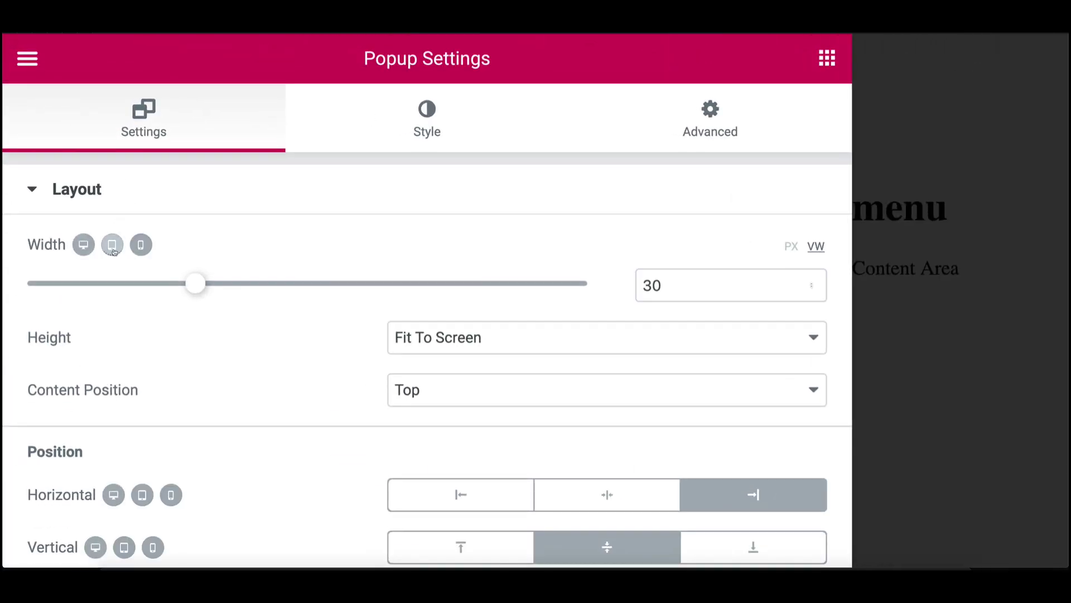
pyautogui.click(113, 248)
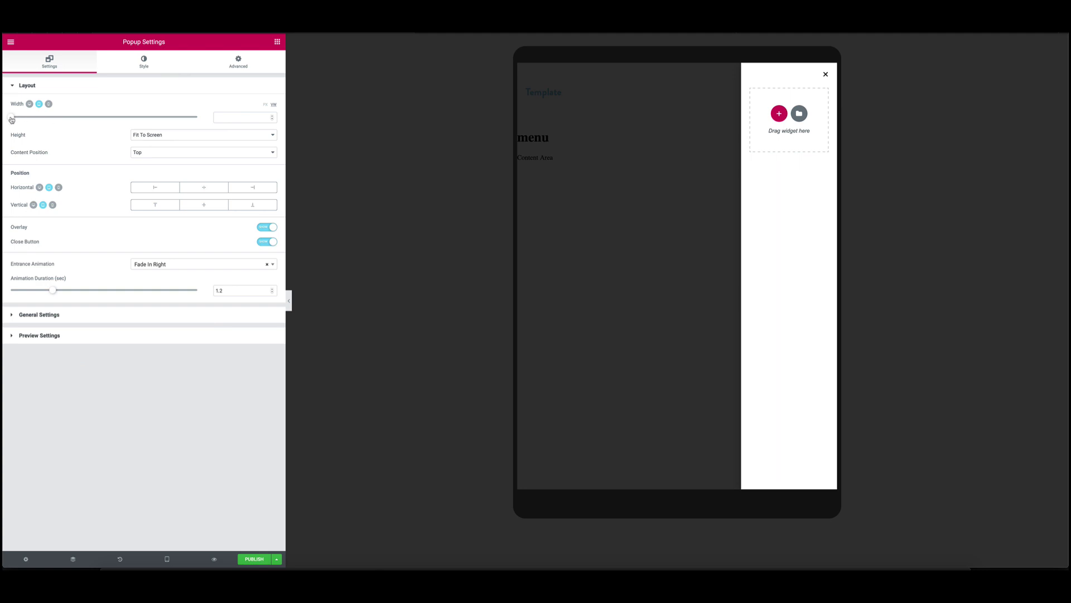
pyautogui.moveTo(11, 119); pyautogui.dragTo(202, 122)
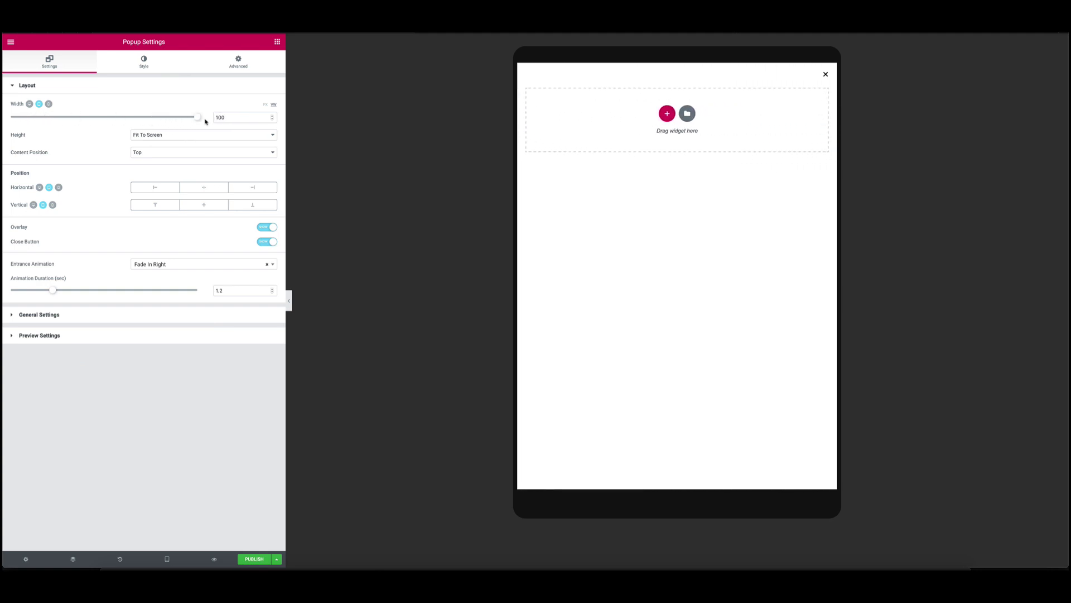
pyautogui.moveTo(191, 120); pyautogui.dragTo(124, 121)
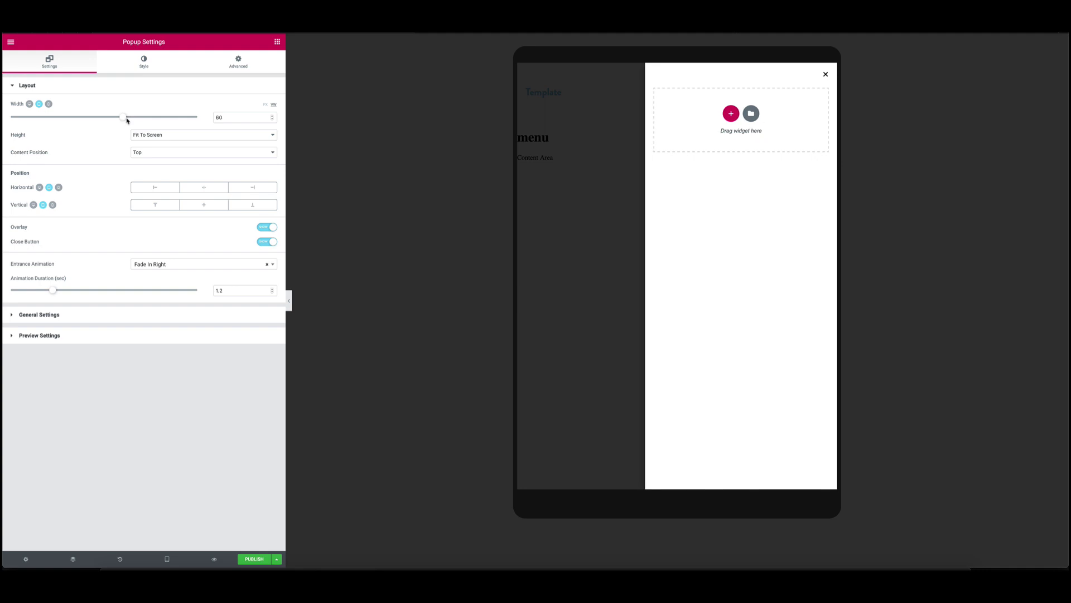
# - On mobile, widen the popup to about 80 and use VW units
pyautogui.click(49, 104)
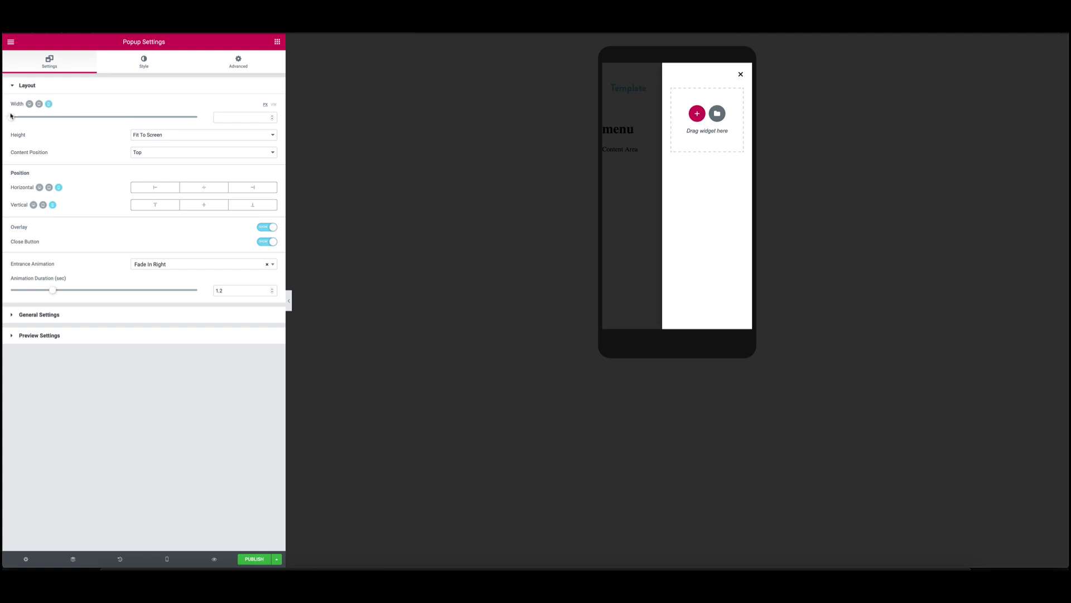
pyautogui.moveTo(11, 117); pyautogui.dragTo(121, 116)
pyautogui.click(273, 105)
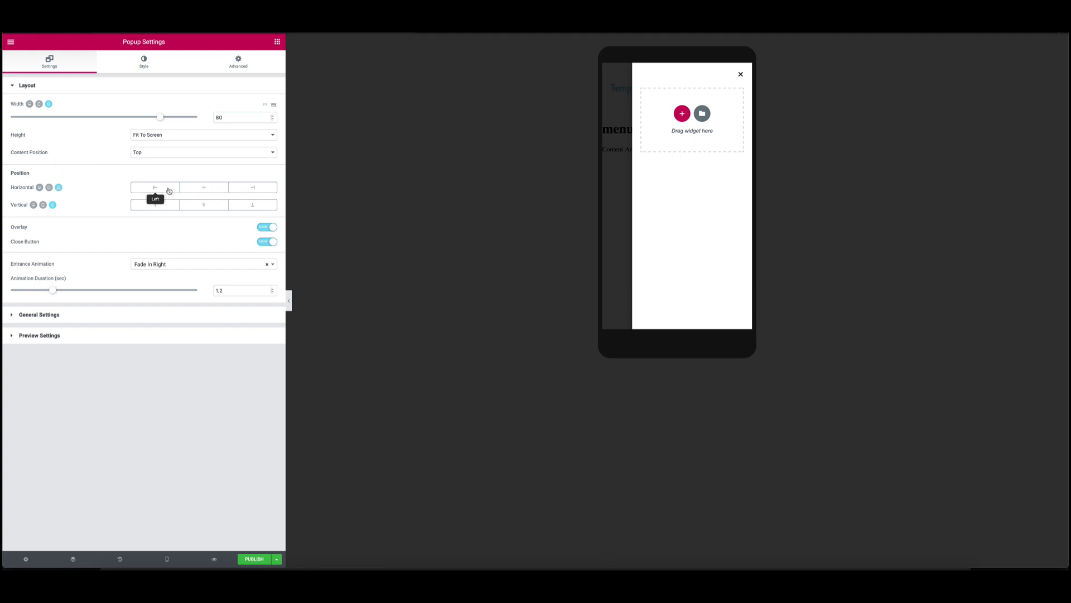
# - Try the horizontal positions and anchor the 80-wide mobile popup to the right edge
pyautogui.click(168, 190)
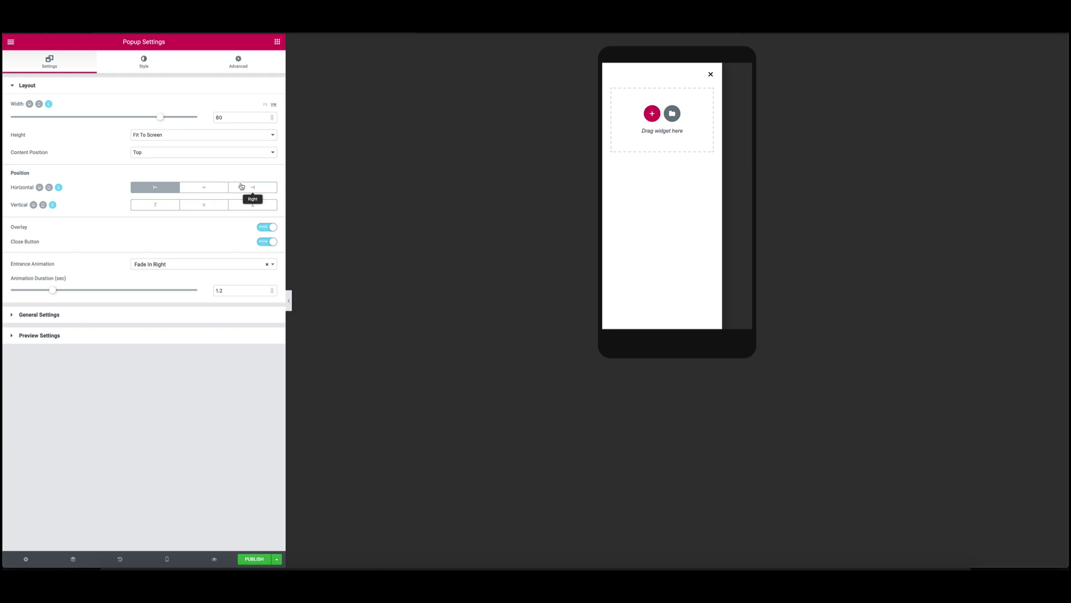
pyautogui.click(204, 191)
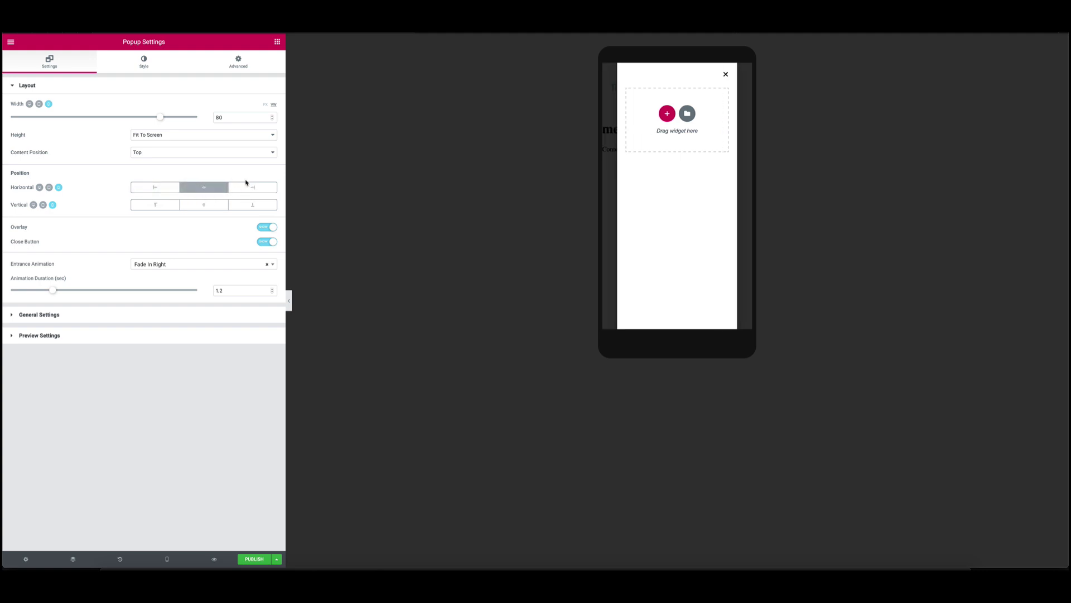
pyautogui.click(250, 188)
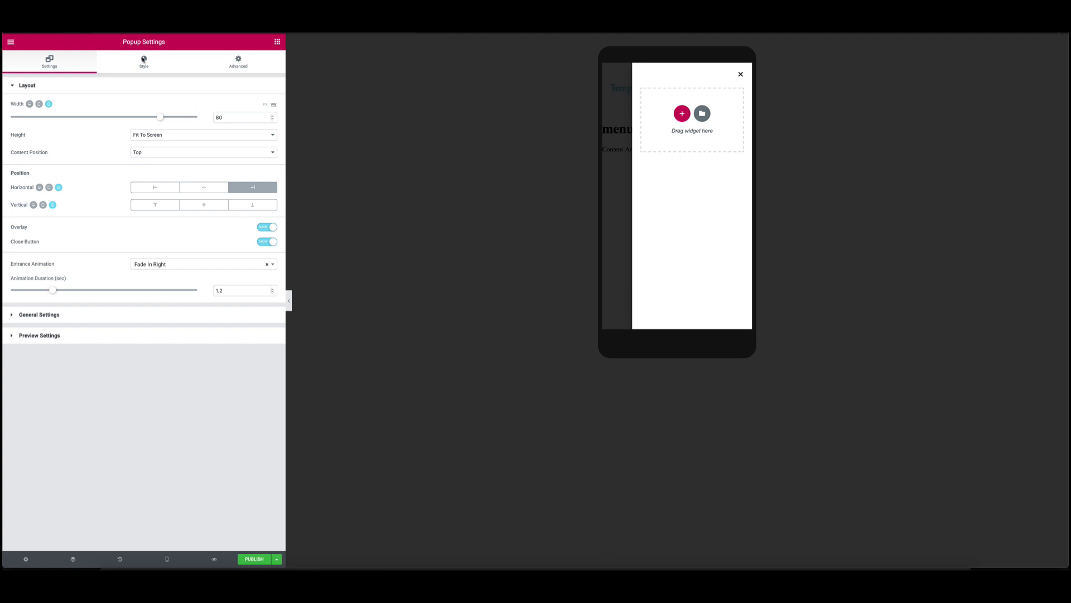
# - Give the popup a Classic background with colour hex 11f11f
pyautogui.click(143, 60)
pyautogui.click(145, 106)
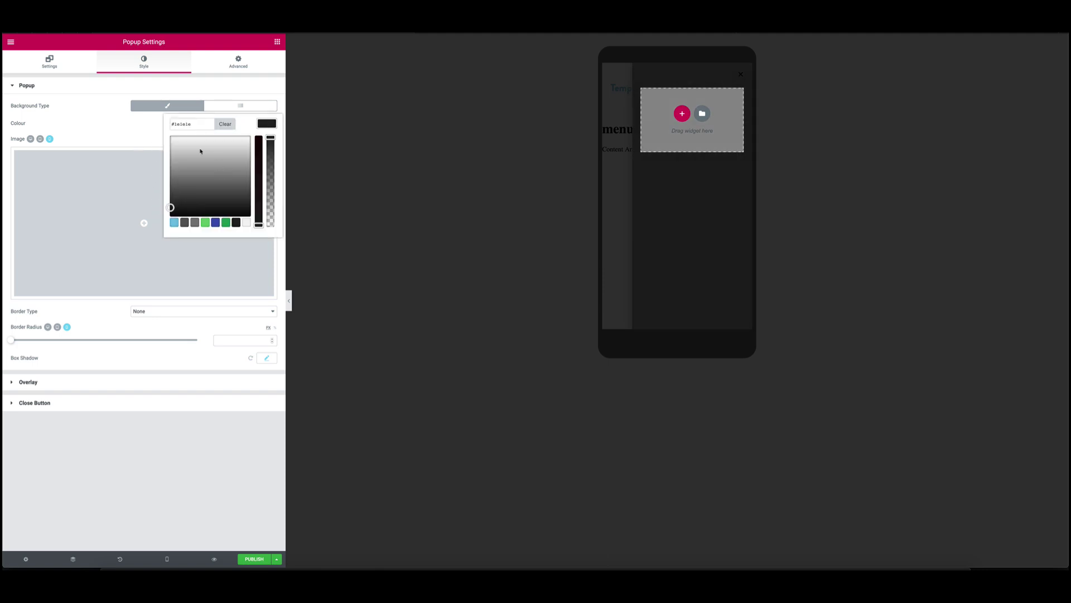
pyautogui.doubleClick(185, 125)
pyautogui.write('11f11f')
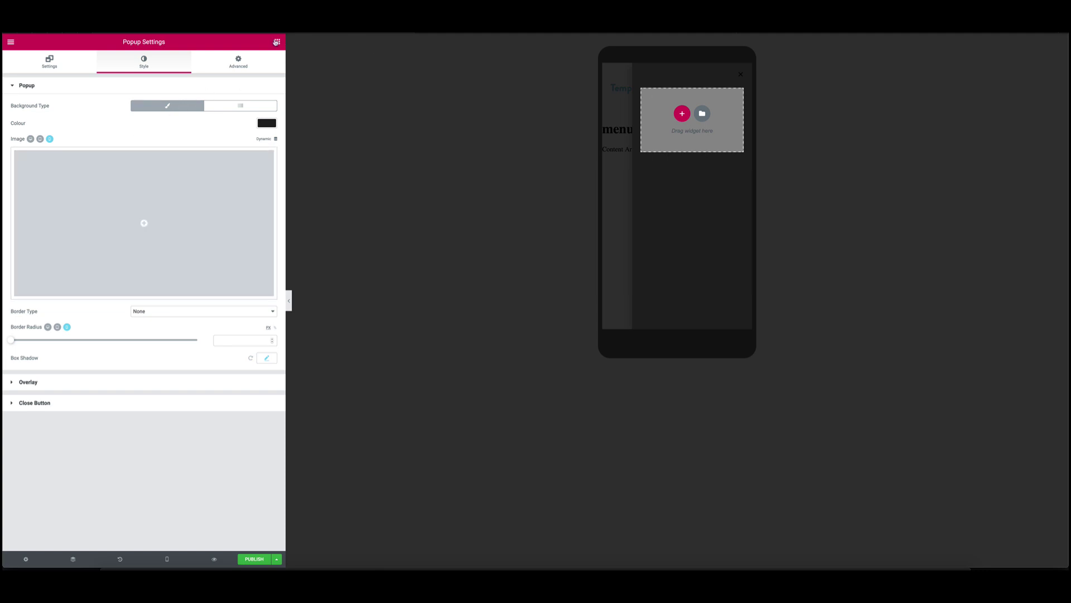
pyautogui.click(216, 86)
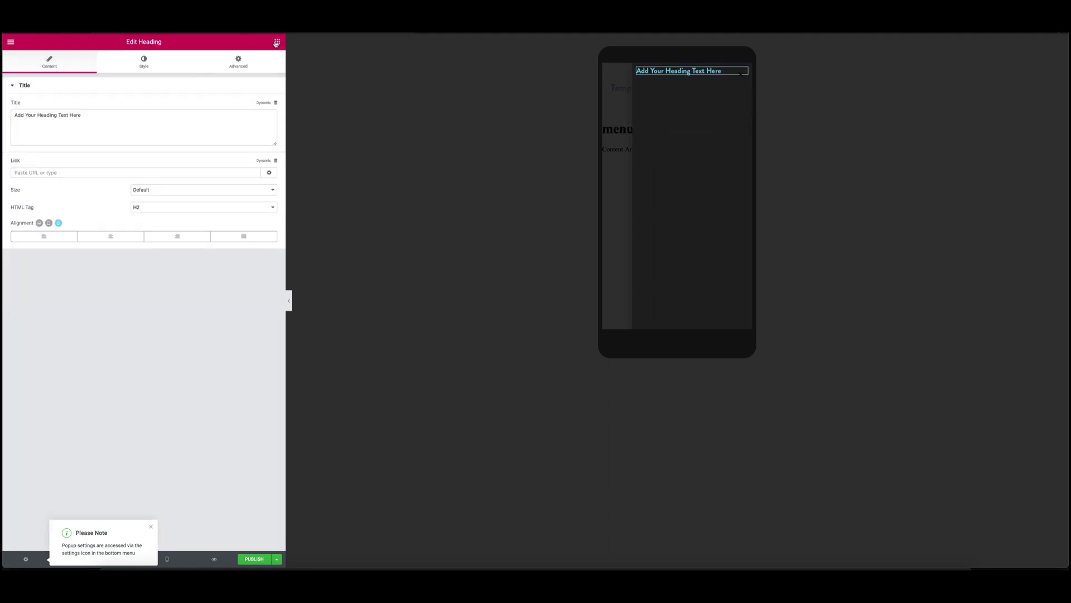
# - Add a Text Editor, a Click here Button and a Nav Menu below the popup heading
pyautogui.click(276, 42)
pyautogui.moveTo(87, 159); pyautogui.dragTo(690, 76)
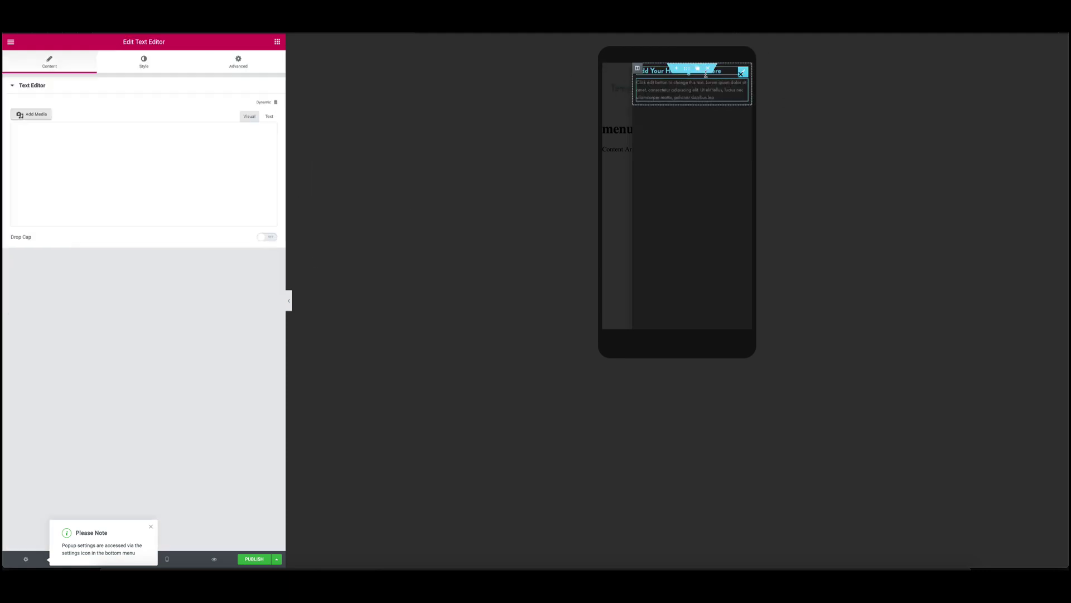
pyautogui.click(276, 42)
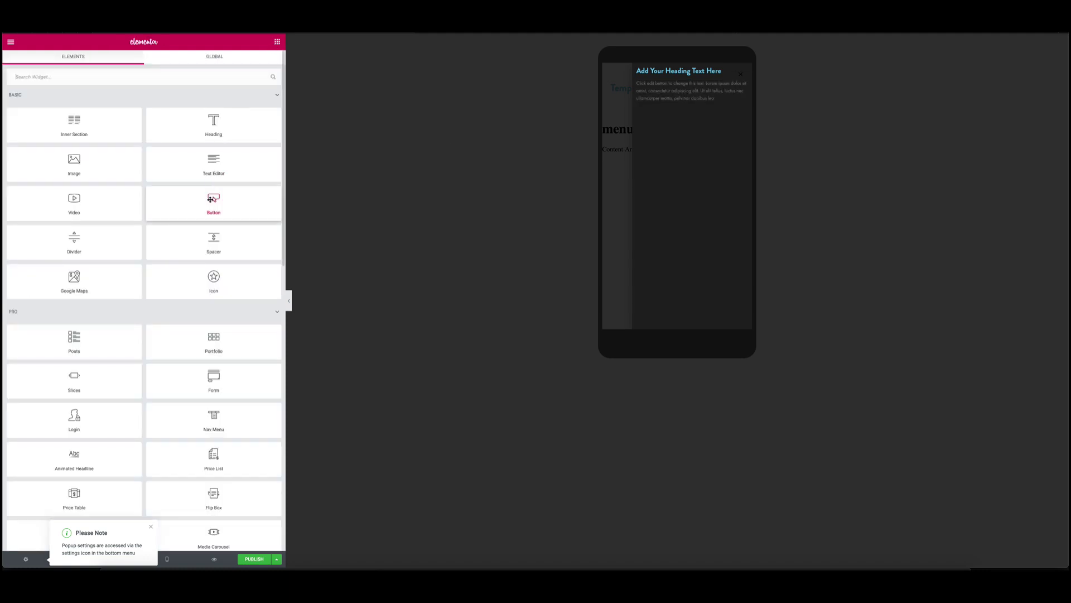
pyautogui.moveTo(211, 205); pyautogui.dragTo(692, 109)
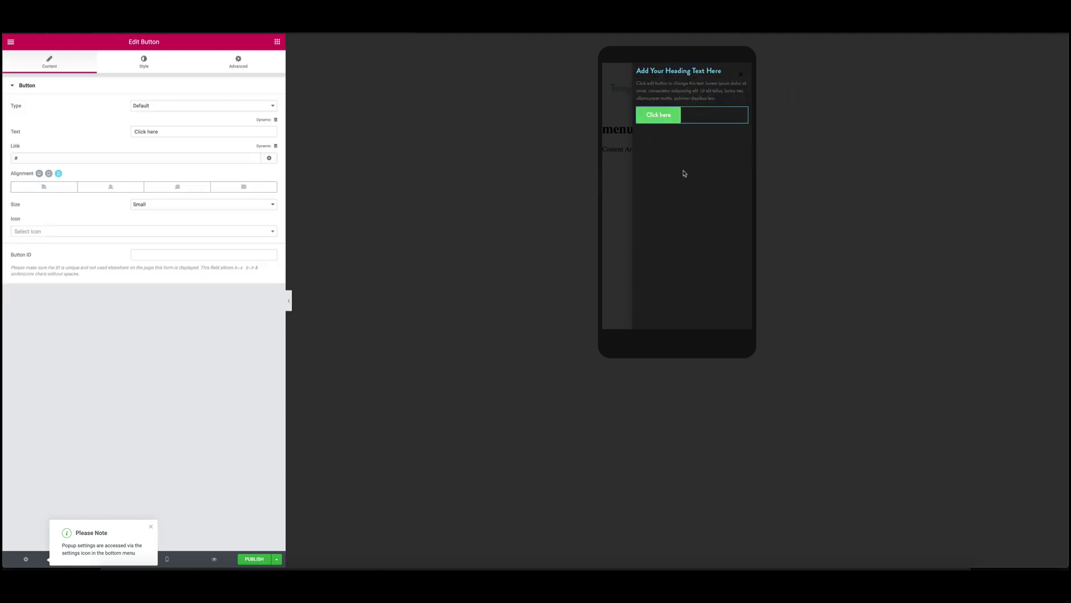
pyautogui.click(277, 42)
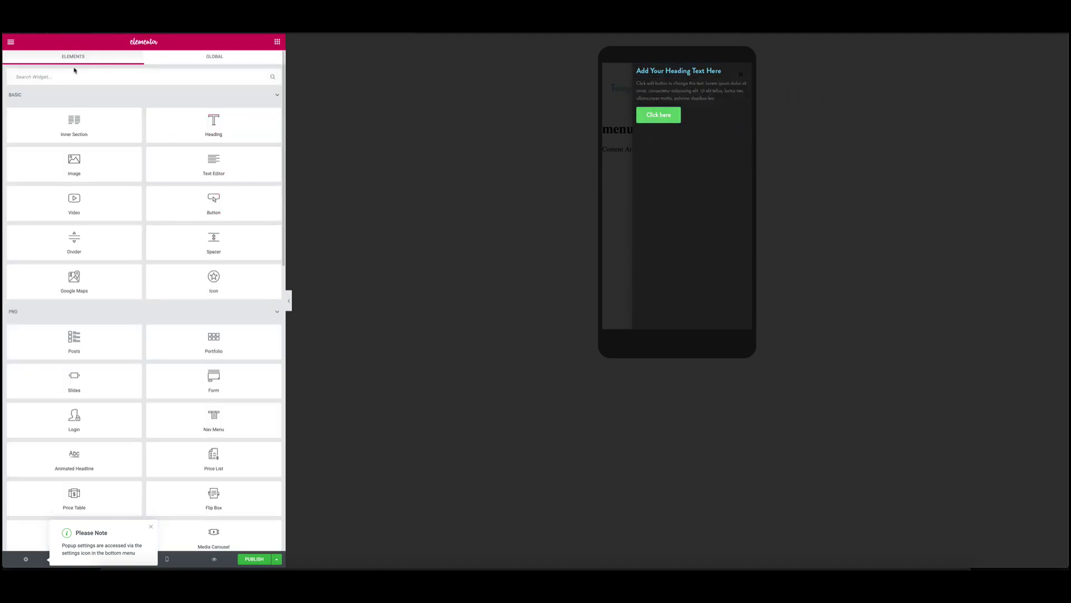
pyautogui.write('menu')
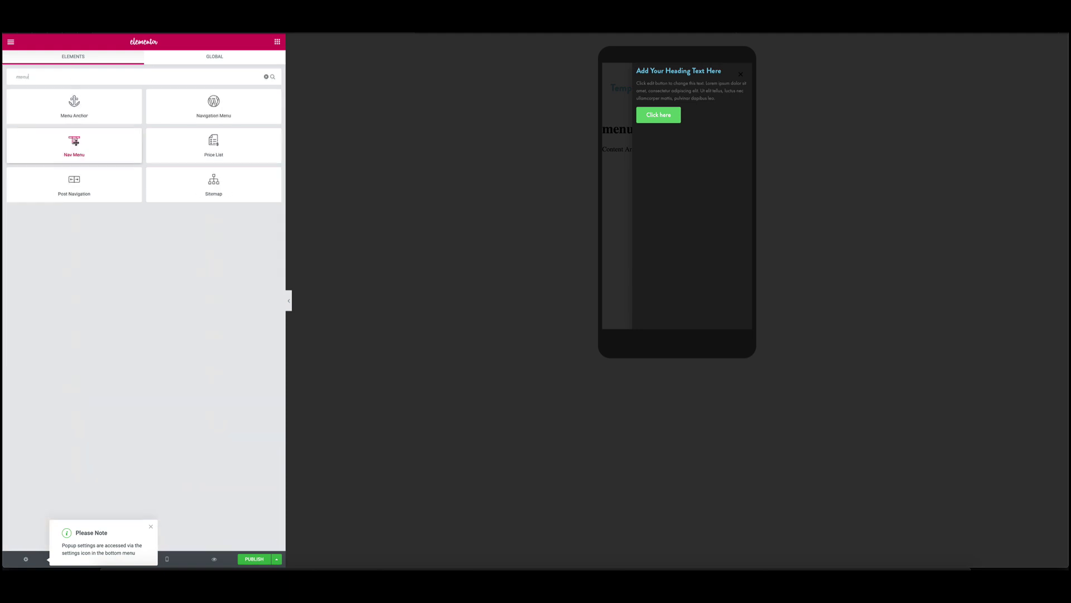
pyautogui.moveTo(73, 142); pyautogui.dragTo(670, 134)
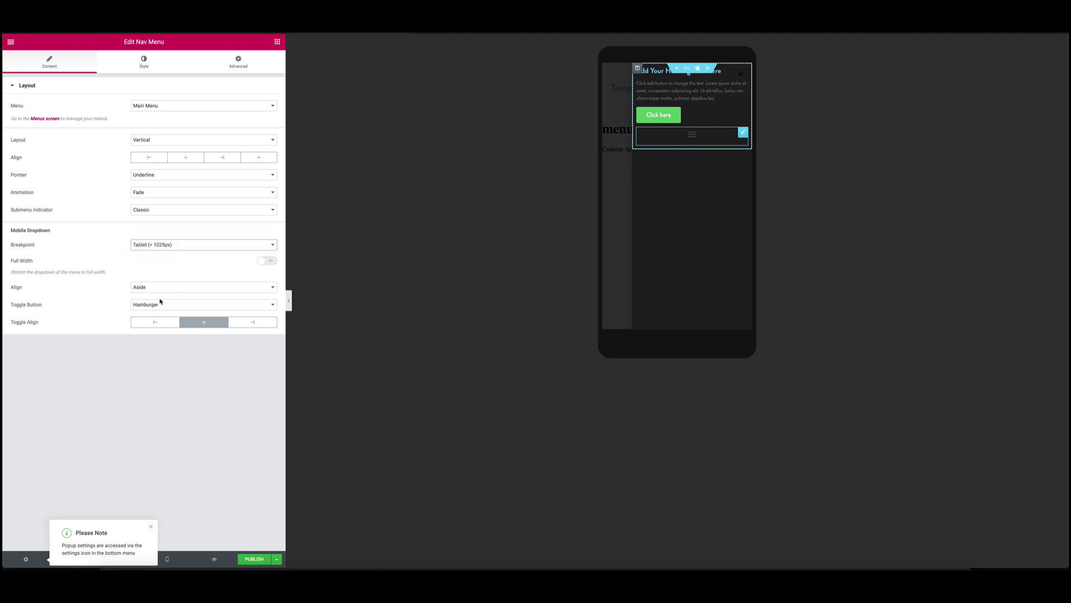
# - Set the Nav Menu's Toggle Button to None so Home, About, Contact and Blog show directly
pyautogui.click(146, 304)
pyautogui.click(147, 302)
pyautogui.click(147, 301)
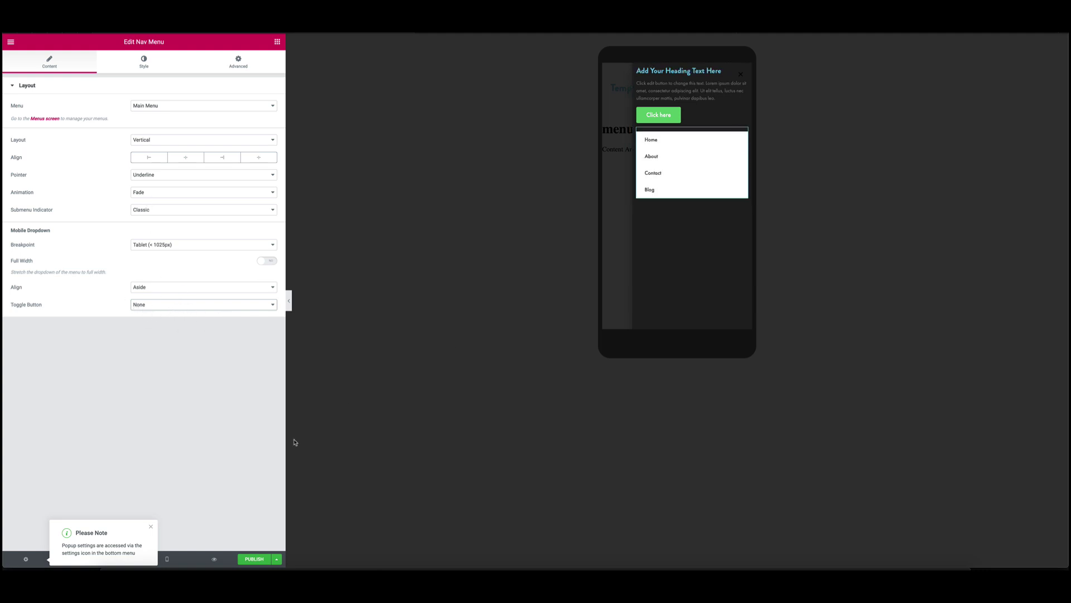
pyautogui.click(151, 526)
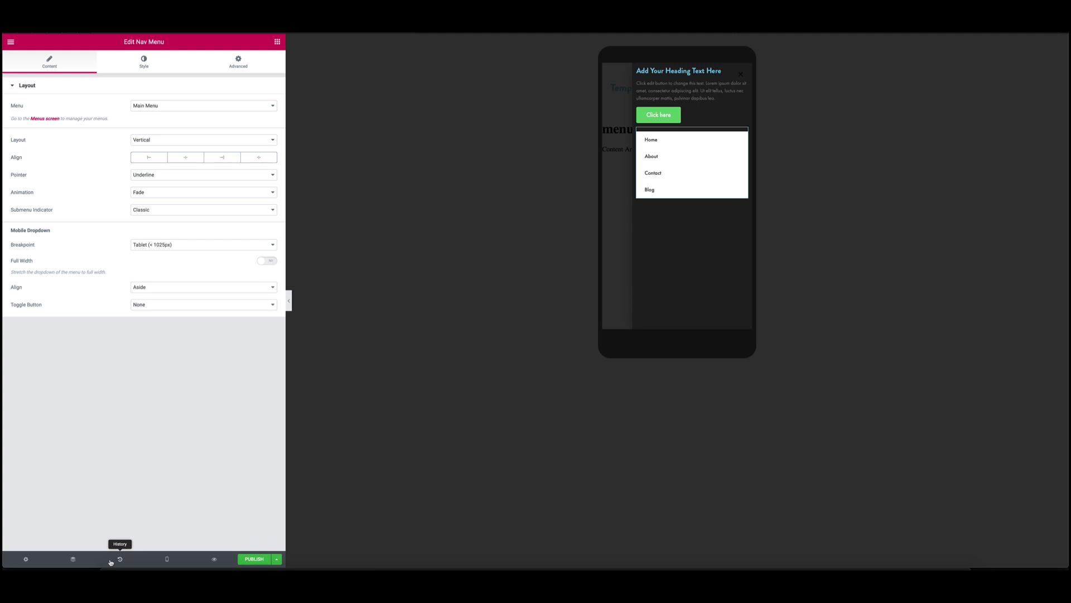
# - Switch to Desktop preview and give the popup section 40 padding on every side
pyautogui.click(167, 559)
pyautogui.click(98, 504)
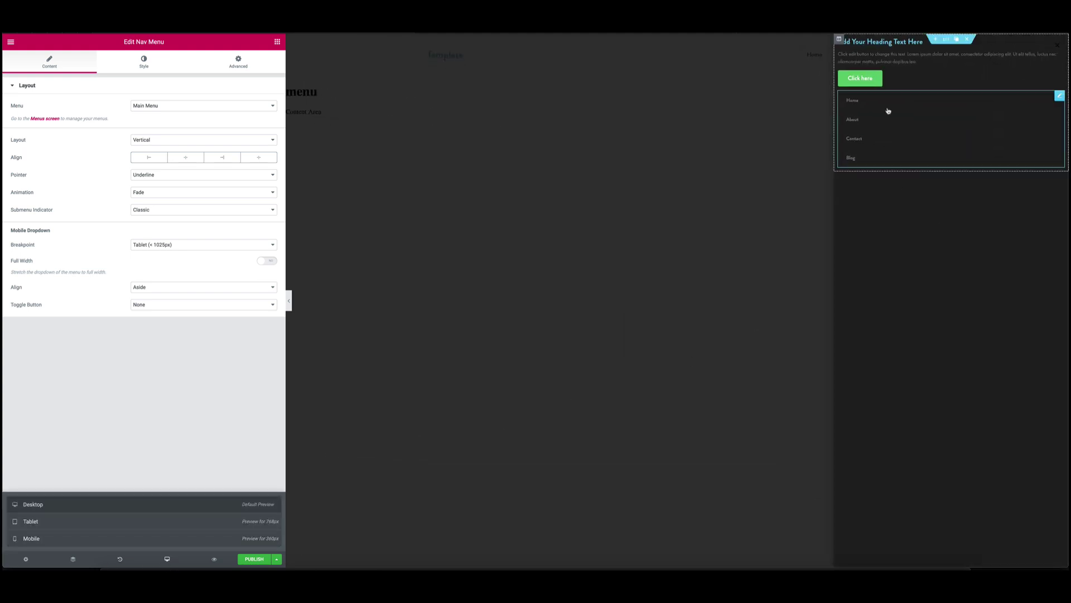
pyautogui.click(945, 43)
pyautogui.click(244, 65)
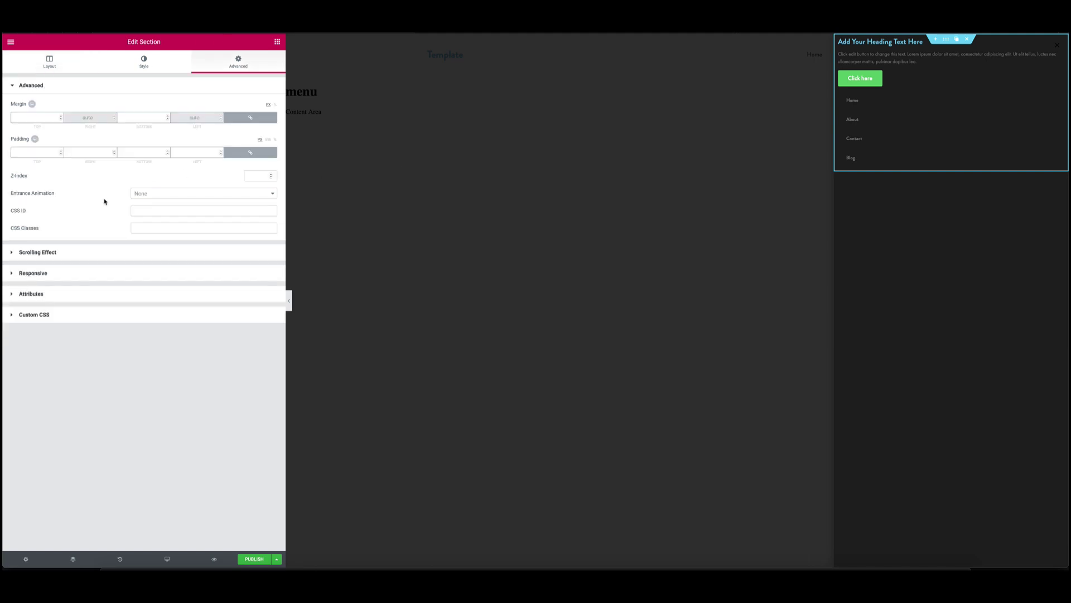
pyautogui.click(35, 153)
pyautogui.write('40')
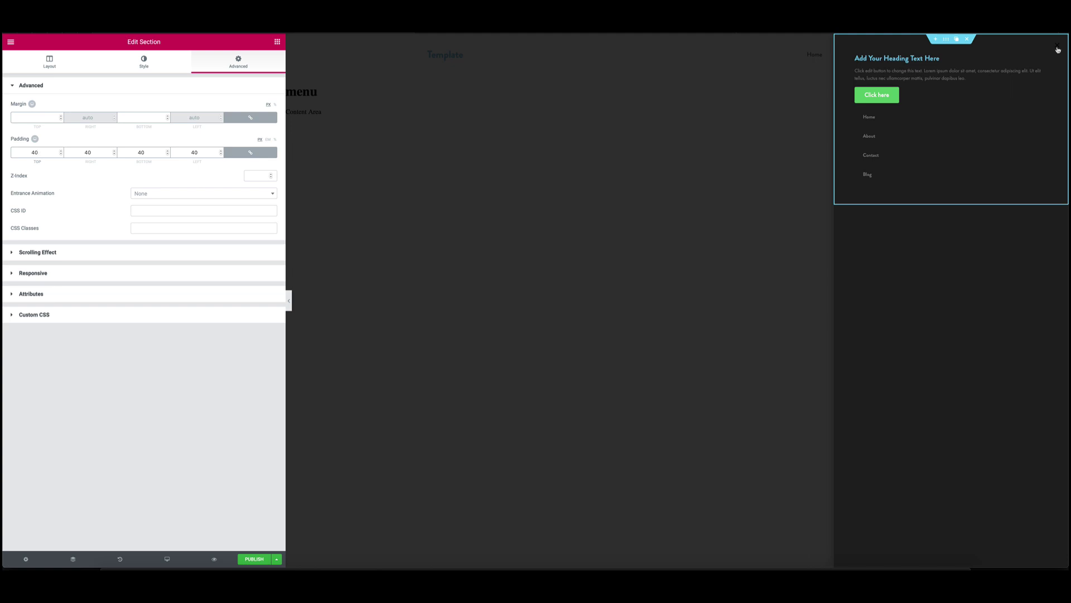
pyautogui.click(50, 62)
pyautogui.click(154, 65)
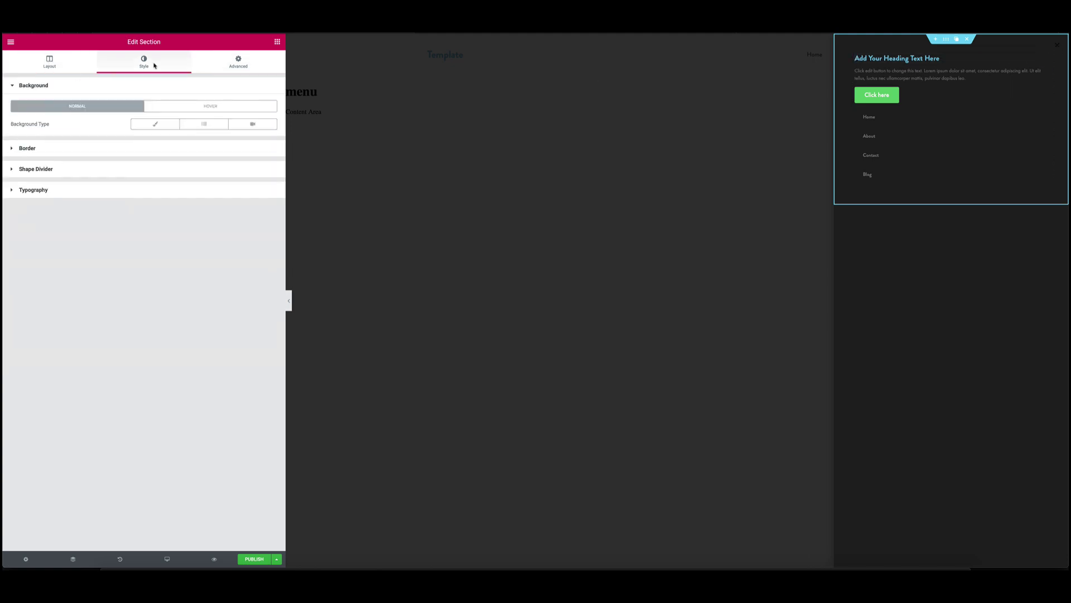
# - In Popup Settings, style the close button white and set its size to 34
pyautogui.click(26, 559)
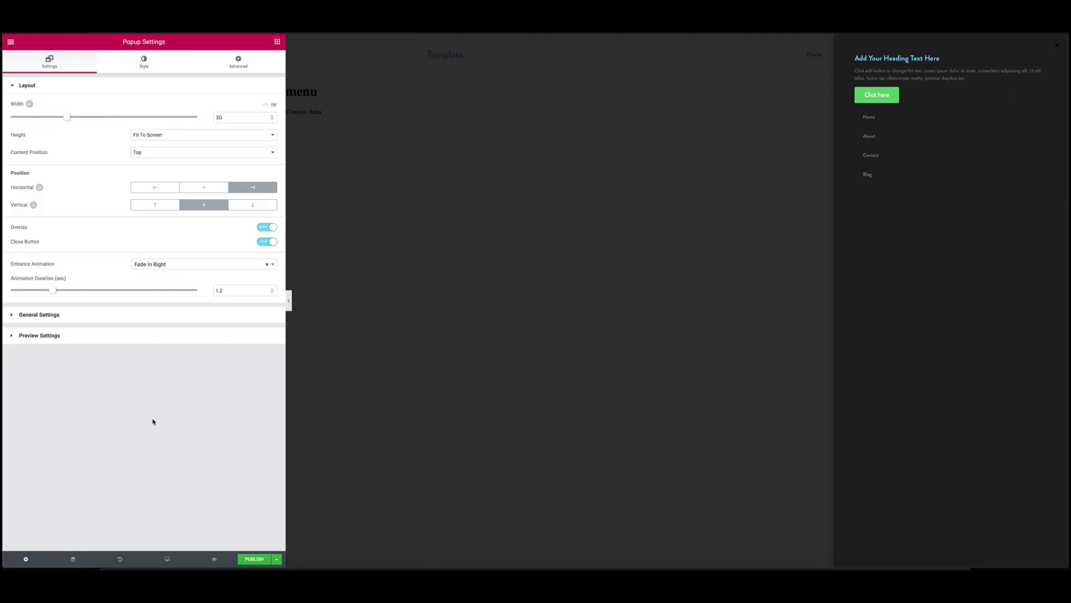
pyautogui.click(149, 63)
pyautogui.click(68, 408)
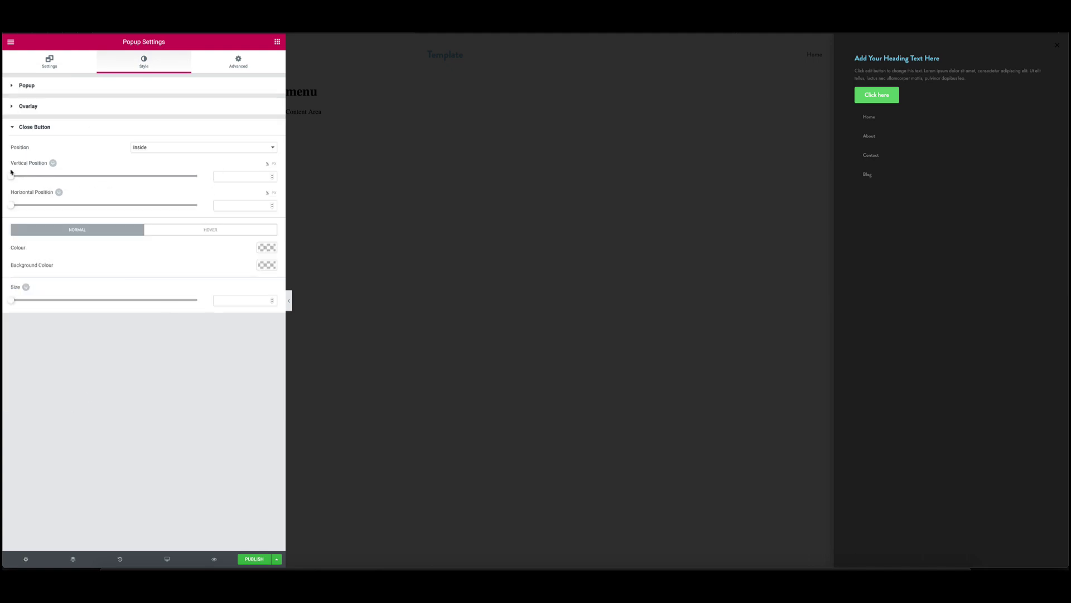
pyautogui.moveTo(10, 300); pyautogui.dragTo(84, 310)
pyautogui.click(264, 248)
pyautogui.click(178, 260)
pyautogui.click(127, 236)
pyautogui.moveTo(85, 300); pyautogui.dragTo(73, 302)
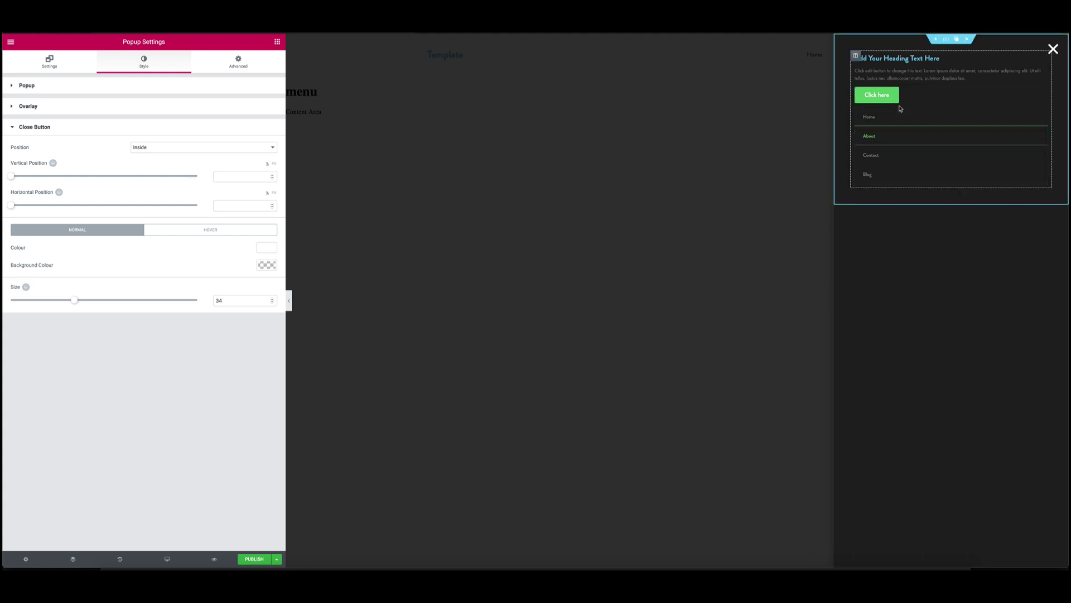
# - Add a Form widget with Name, Email and Message fields under the menu, then move the Click here button below it
pyautogui.click(278, 42)
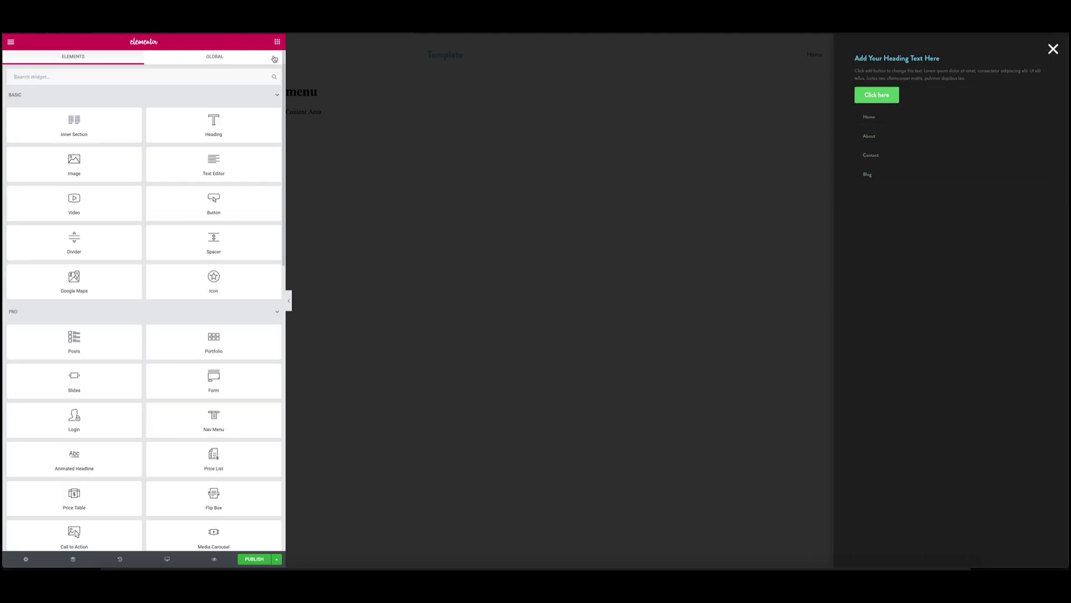
pyautogui.click(39, 77)
pyautogui.write('form')
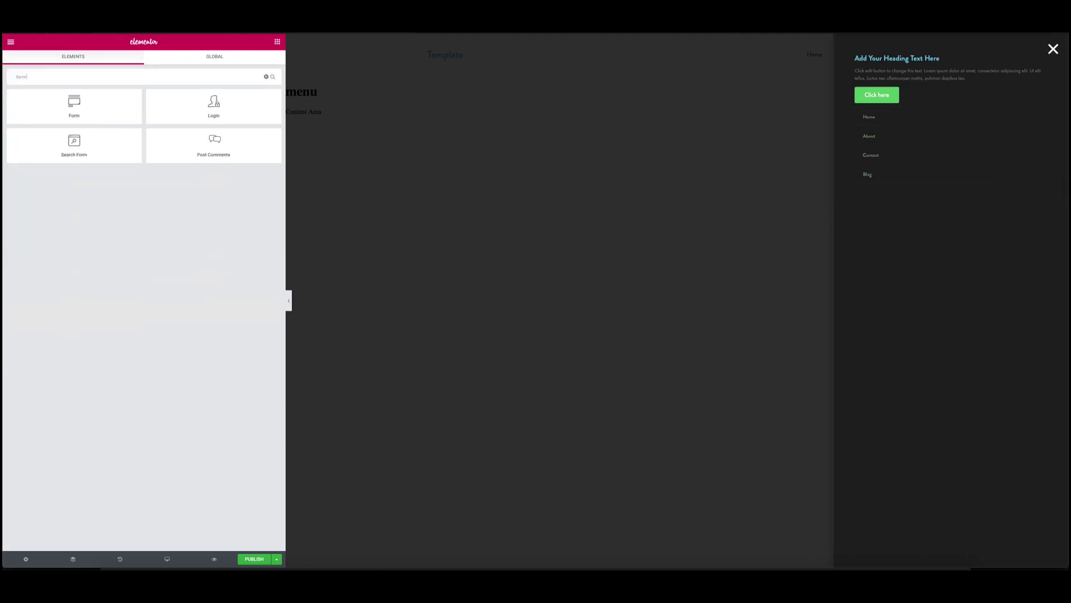
pyautogui.moveTo(68, 106); pyautogui.dragTo(901, 186)
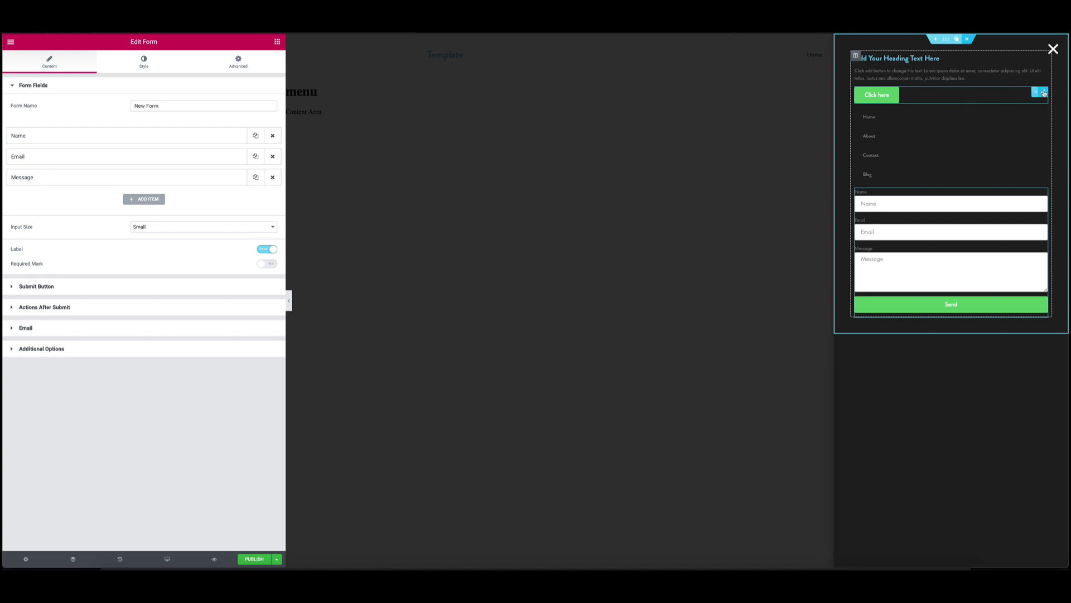
pyautogui.moveTo(1041, 91); pyautogui.dragTo(908, 307)
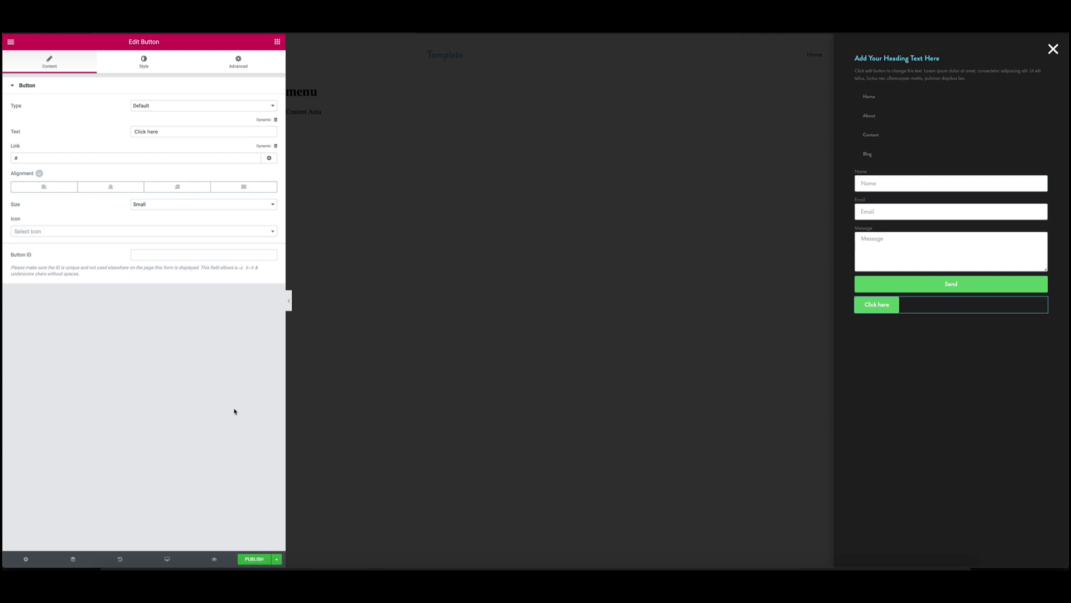
# - Review the Conditions, Triggers and Advanced Rules tabs without setting any, then Save & Close
pyautogui.click(254, 558)
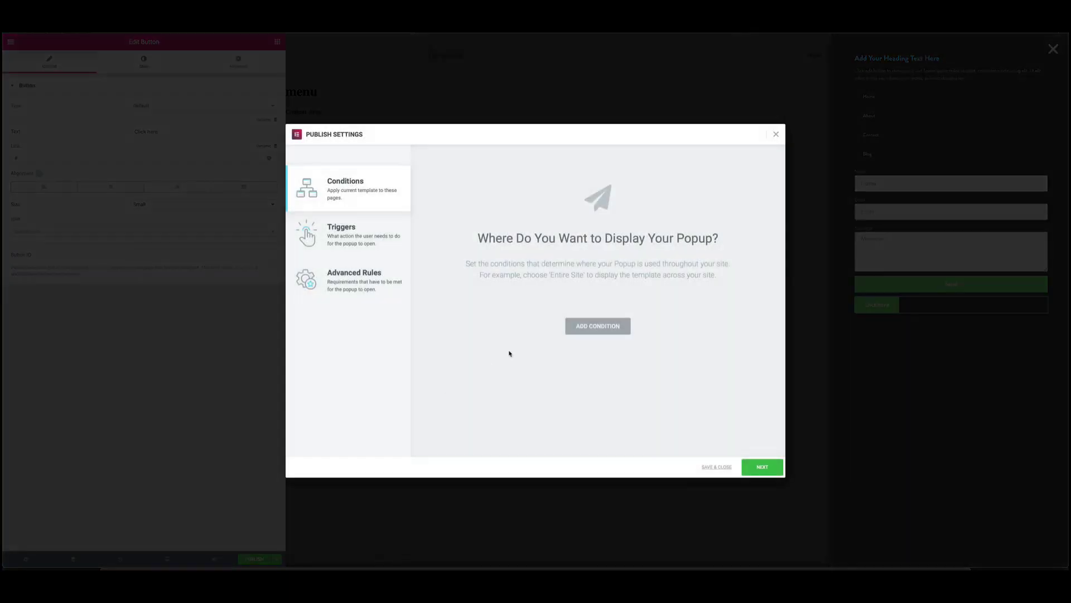
pyautogui.click(369, 236)
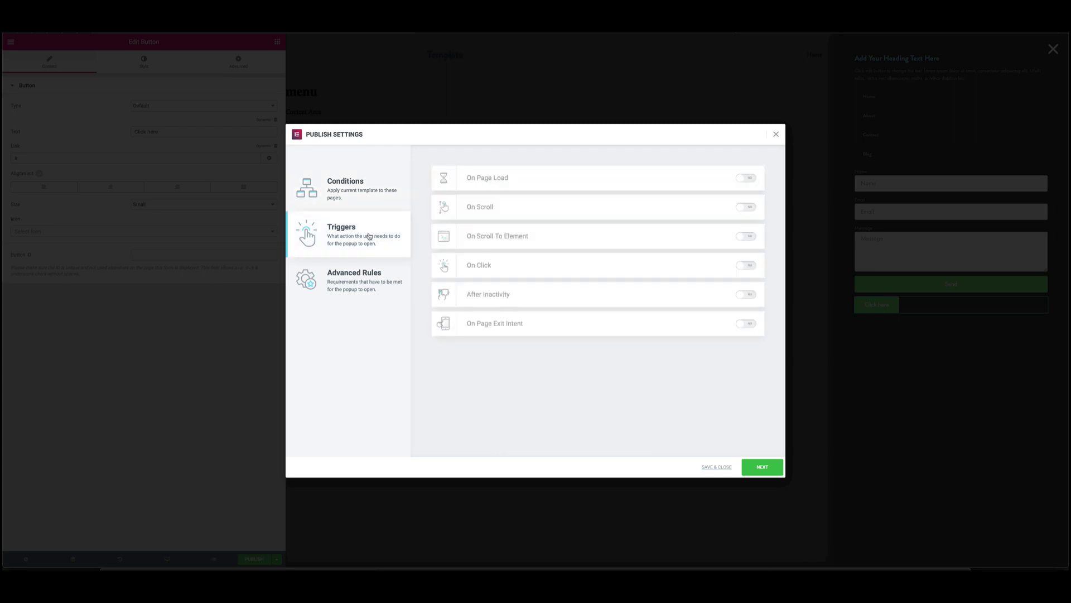
pyautogui.click(350, 285)
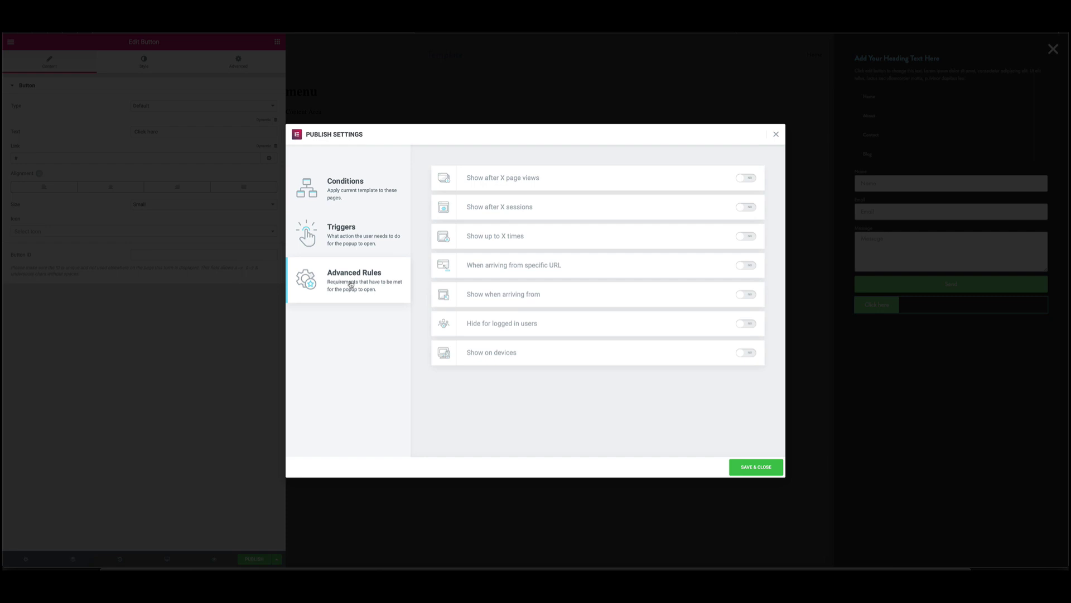
pyautogui.click(358, 245)
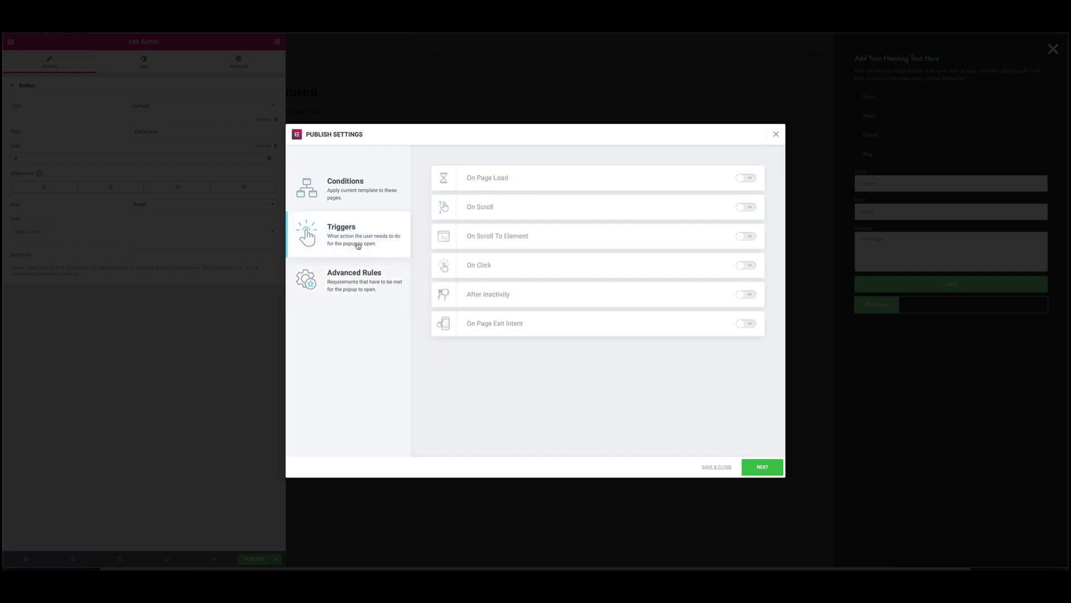
pyautogui.click(365, 201)
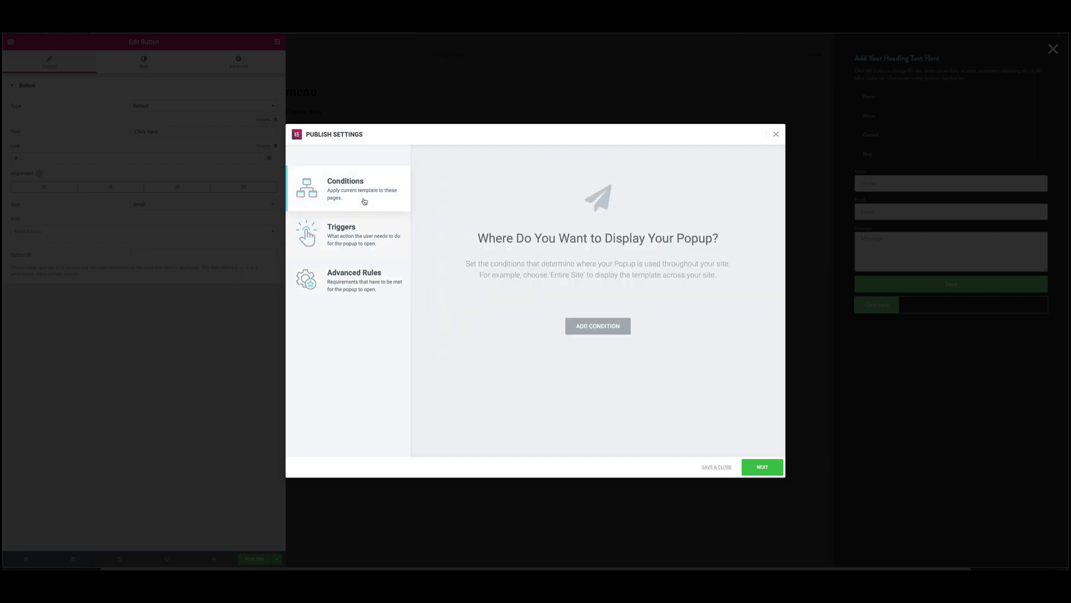
pyautogui.click(714, 472)
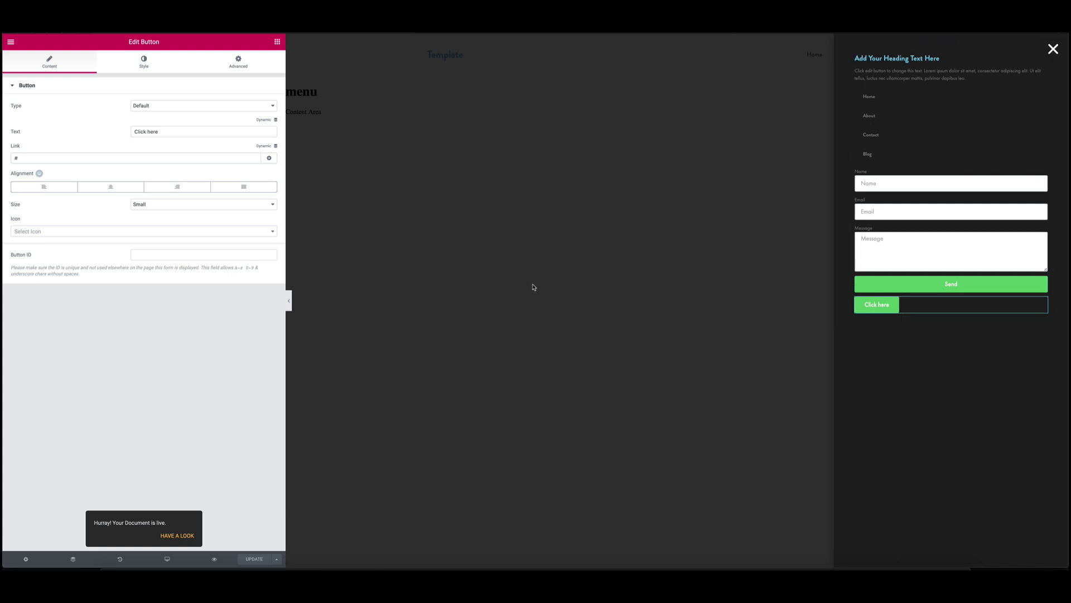
# - Open the Header template through Finder and delete its Nav Menu widget
pyautogui.hotkey('ctrl', 'e')
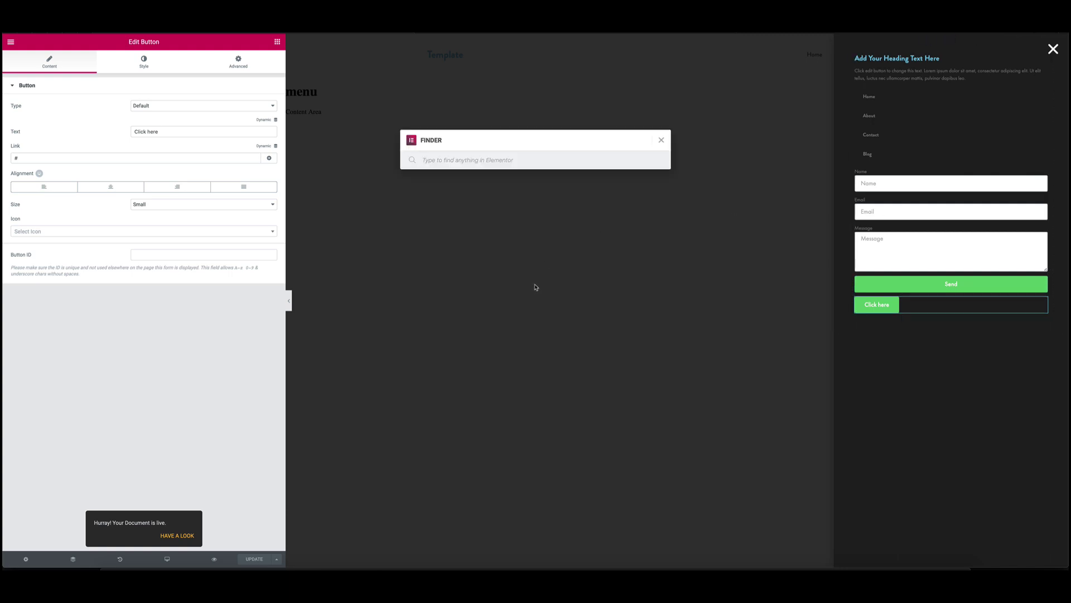
pyautogui.write('head')
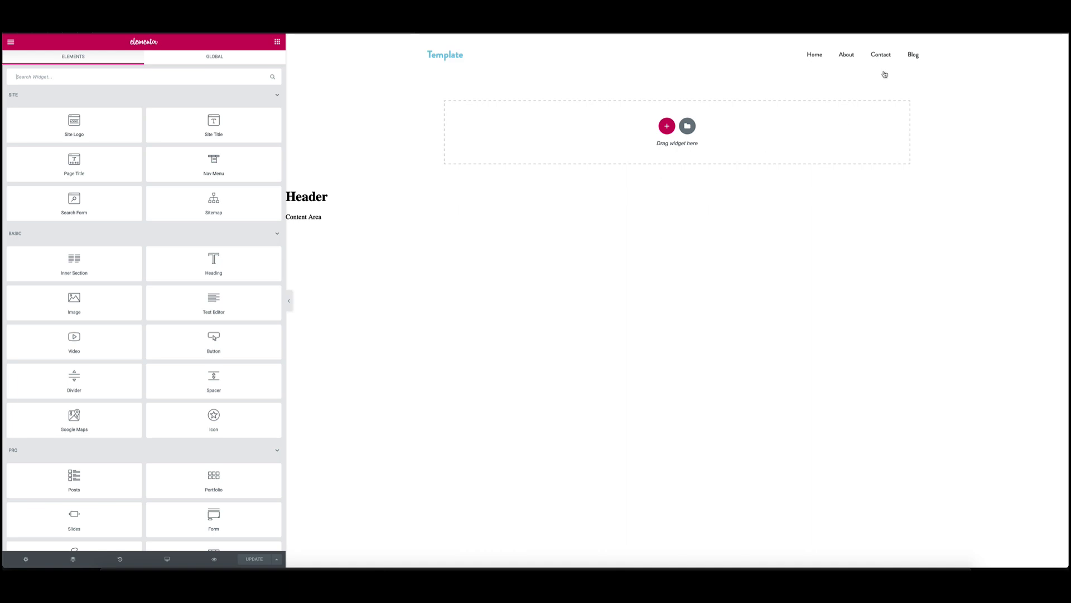
pyautogui.rightClick(718, 60)
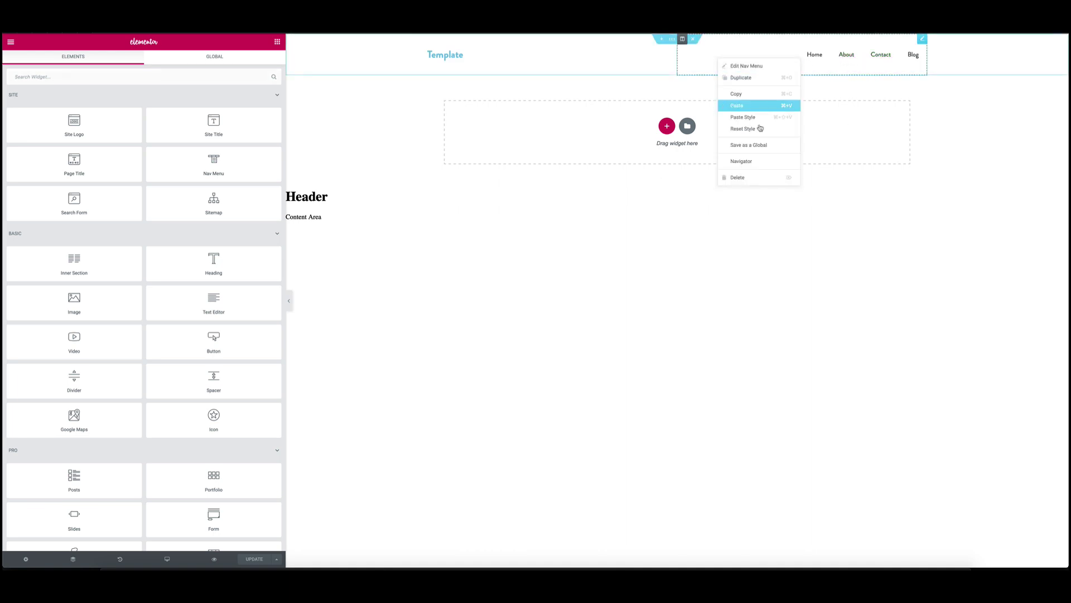
pyautogui.click(742, 177)
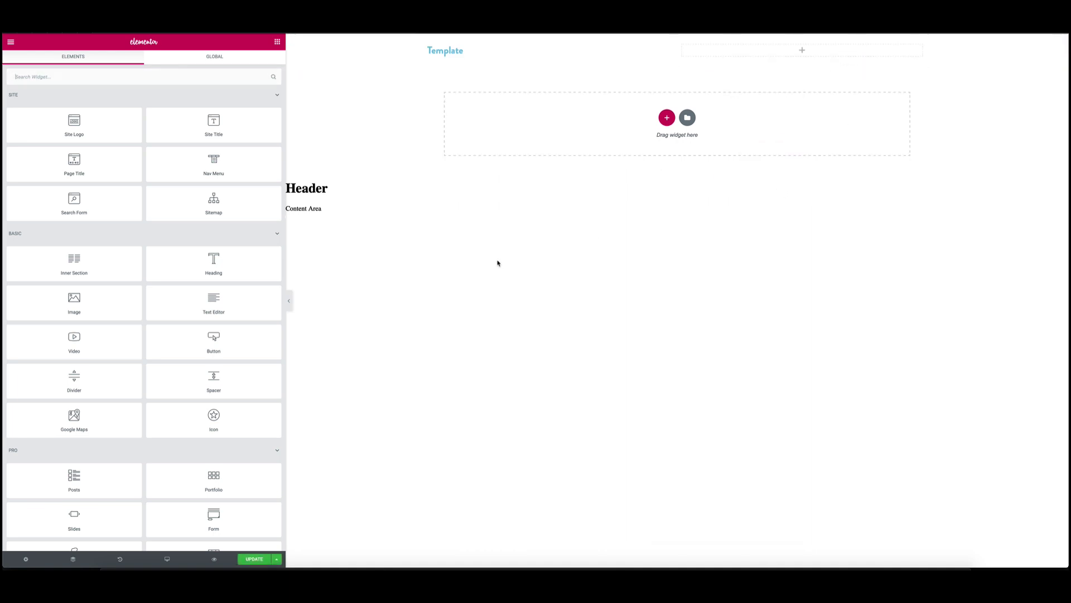
# - Place an Icon widget in the empty top-right header column
pyautogui.click(50, 76)
pyautogui.write('icon')
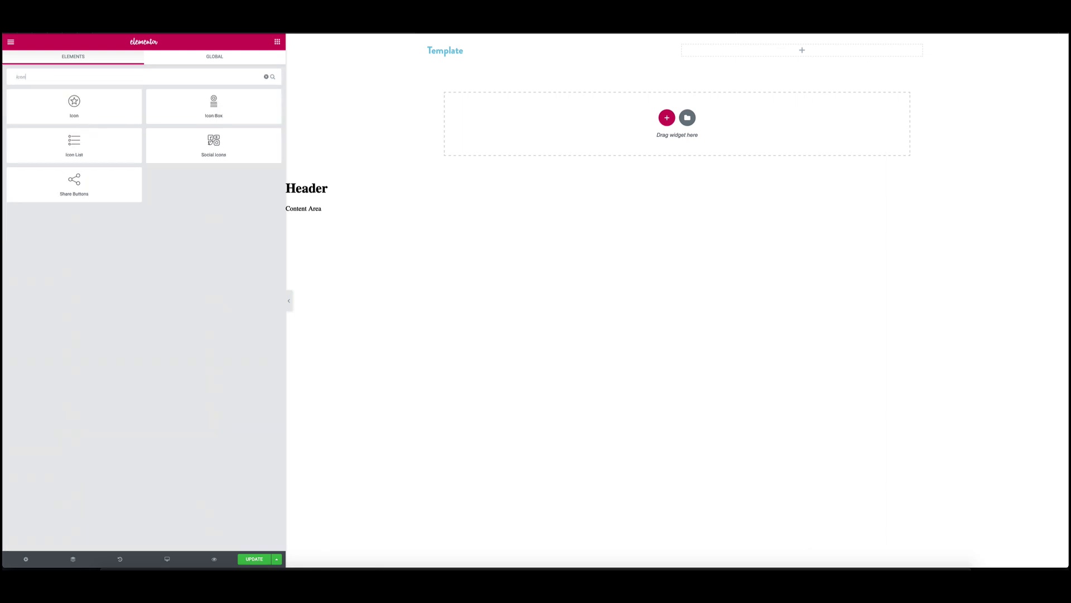
pyautogui.moveTo(69, 102); pyautogui.dragTo(842, 53)
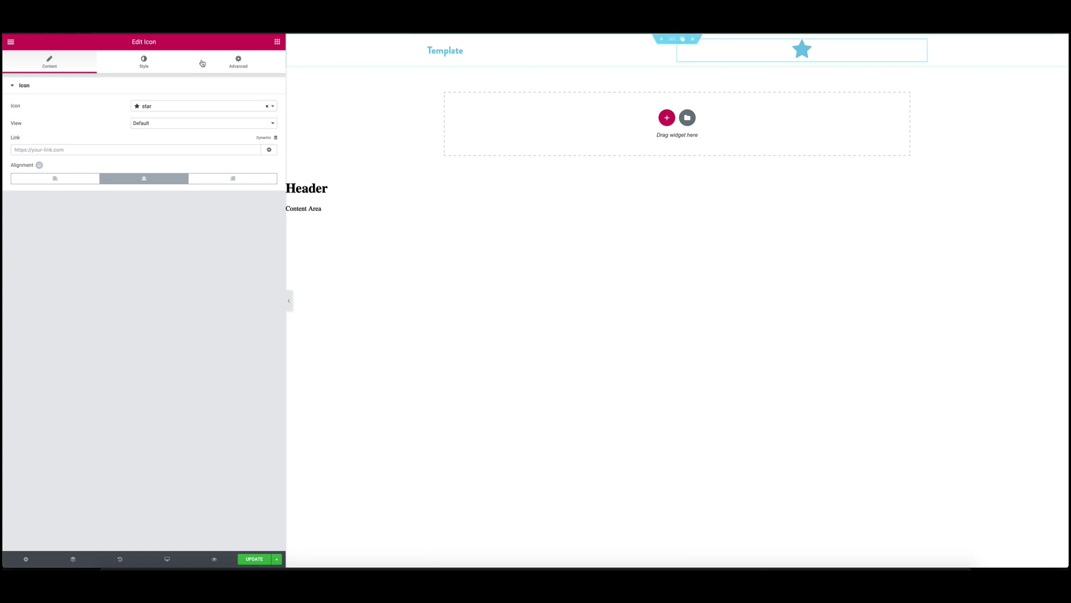
# - Swap the star for the 'bars' icon and set its alignment to Right
pyautogui.click(160, 107)
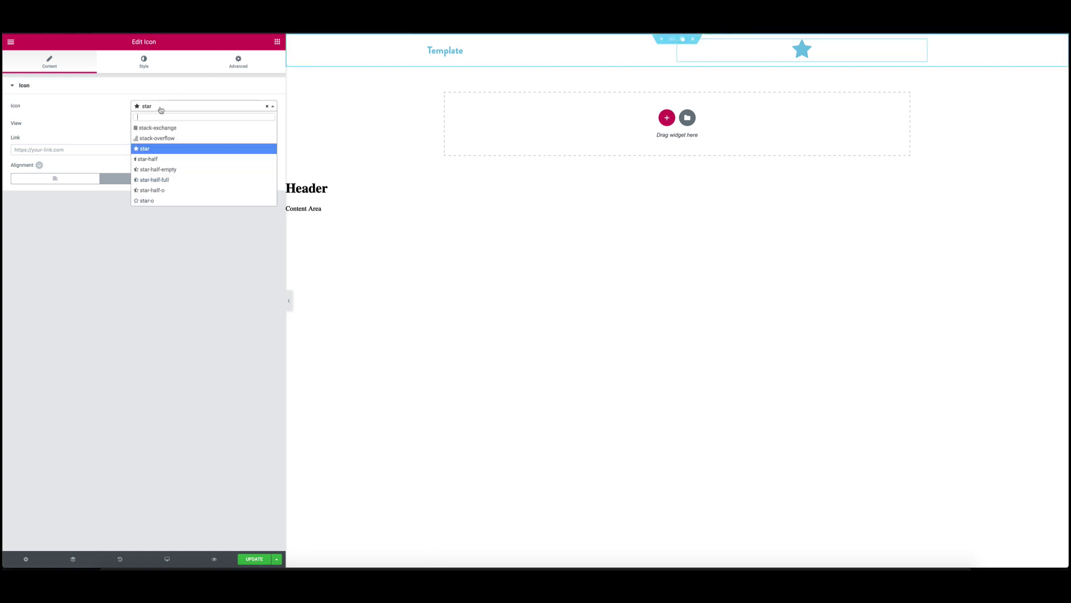
pyautogui.scroll(-2, 172, 158)
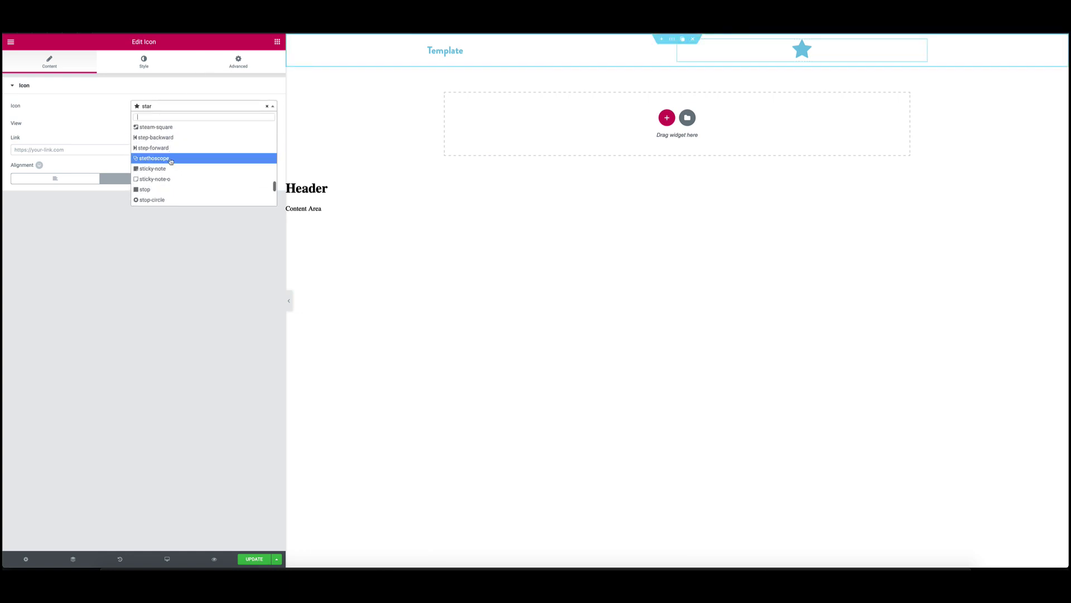
pyautogui.write('el')
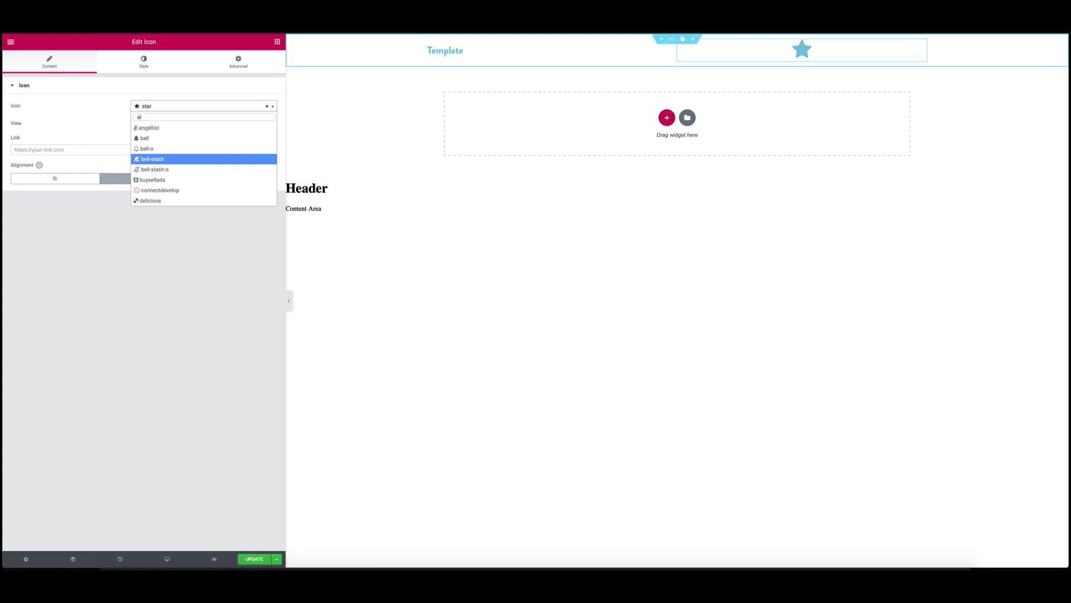
pyautogui.press('BackSpace')
pyautogui.press('BackSpace')
pyautogui.write('bar')
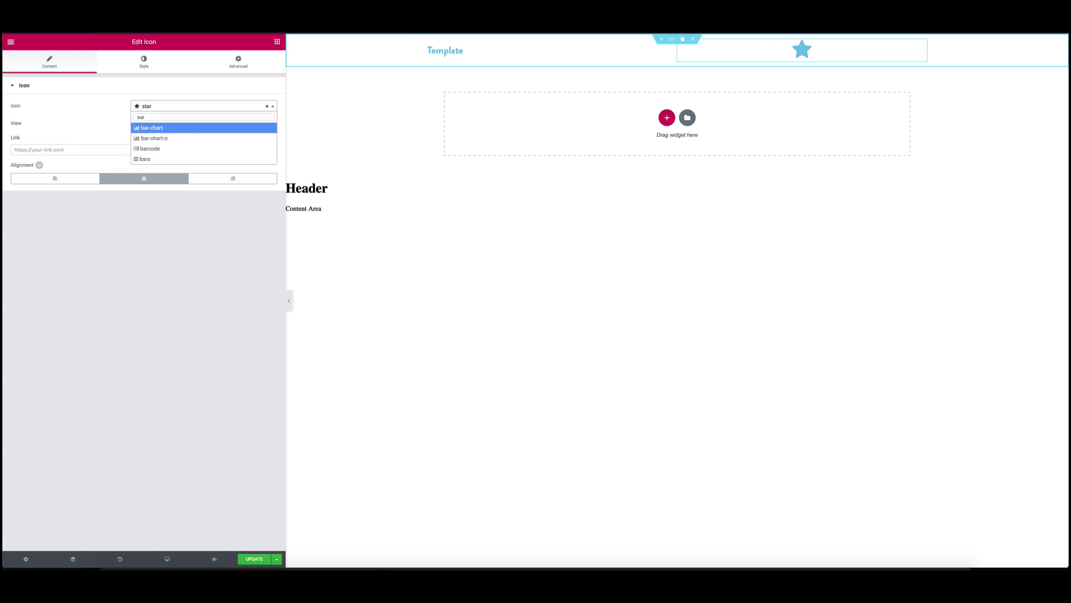
pyautogui.click(155, 161)
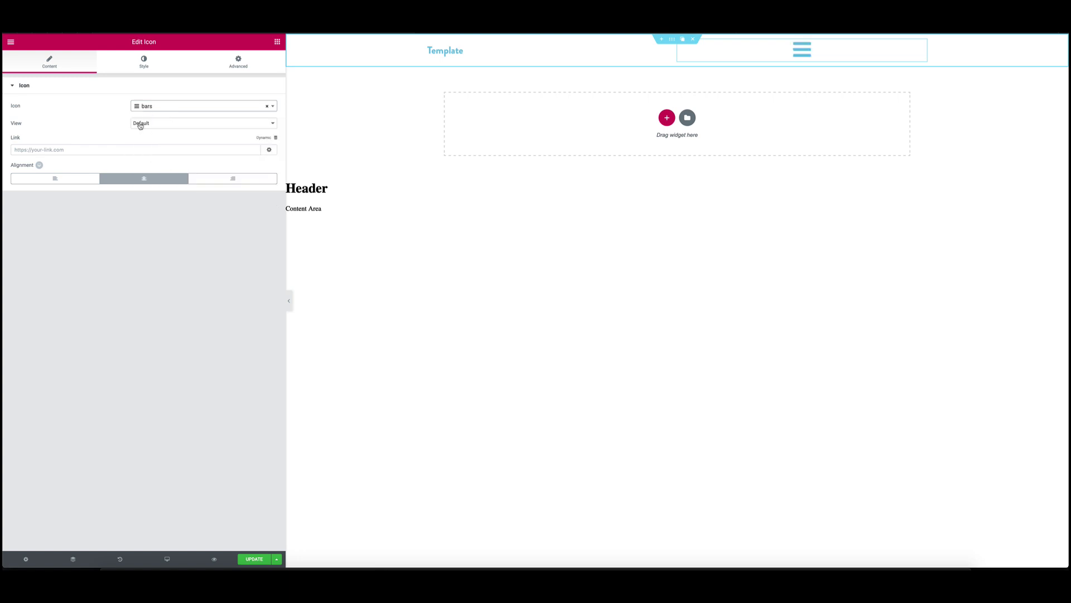
pyautogui.click(235, 183)
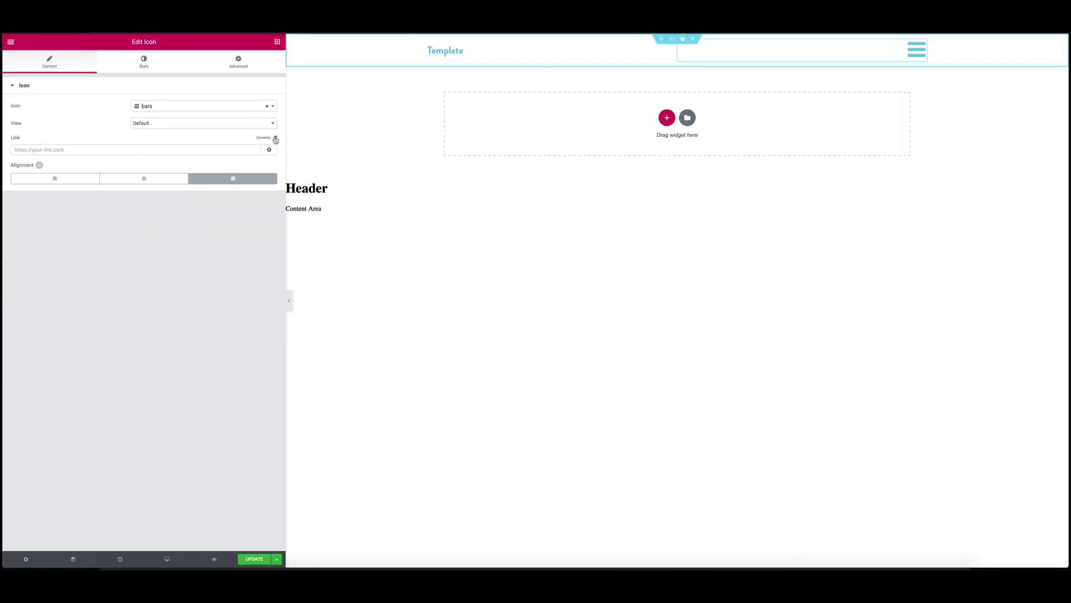
# - Set the bars icon's link to a dynamic Popup with action Open Popup and popup 'menu'
pyautogui.click(276, 139)
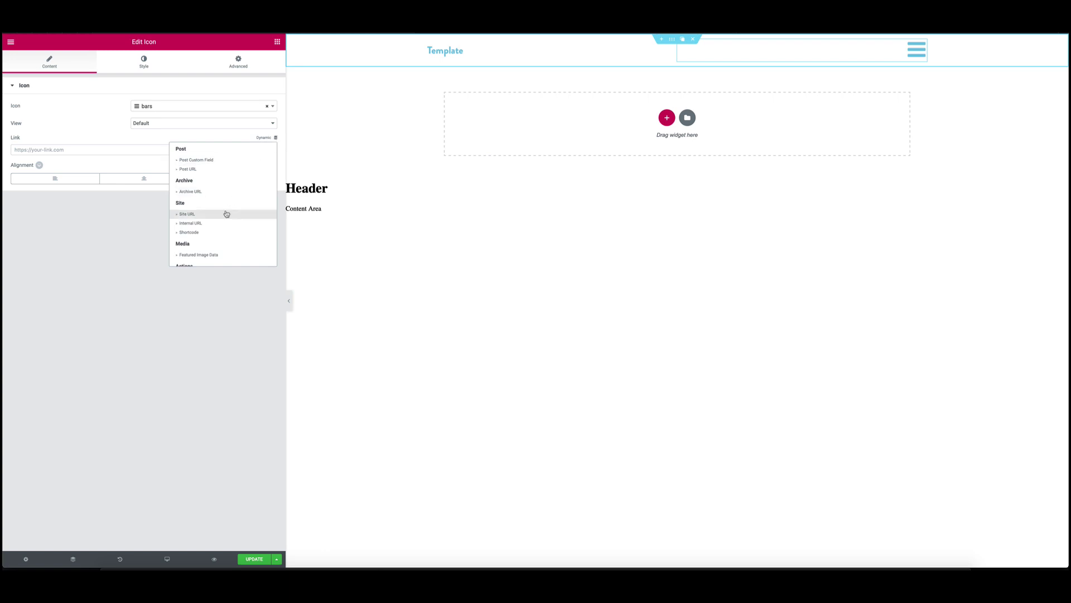
pyautogui.scroll(-1, 227, 214)
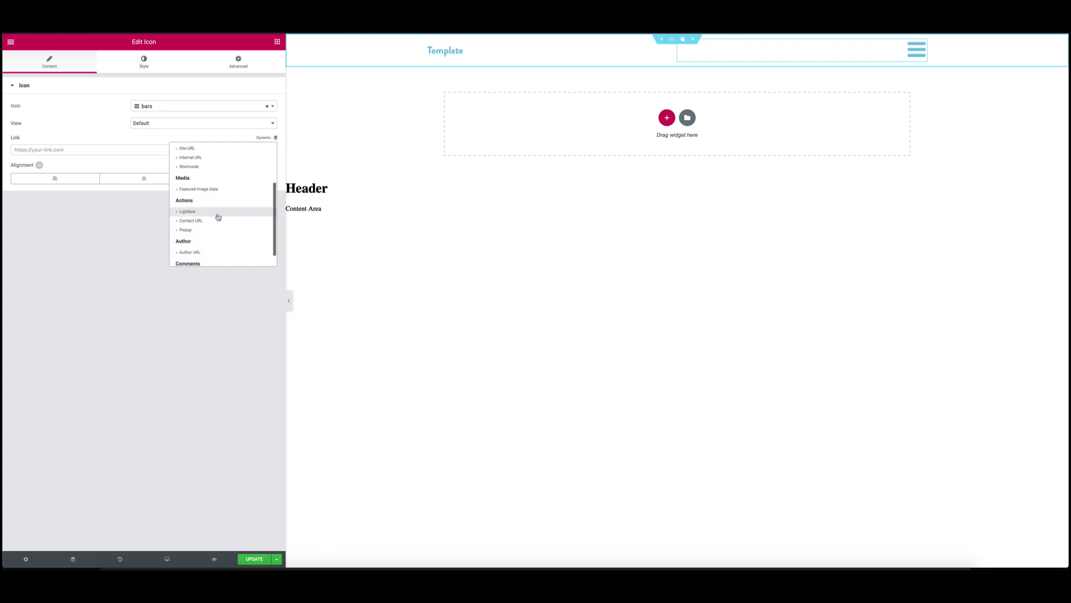
pyautogui.click(185, 229)
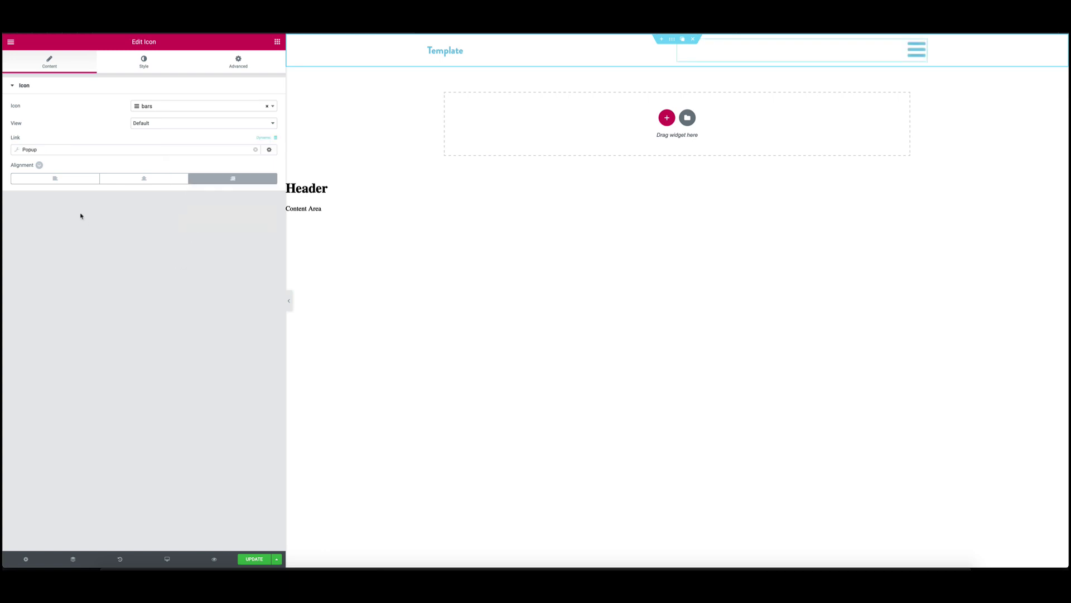
pyautogui.click(16, 151)
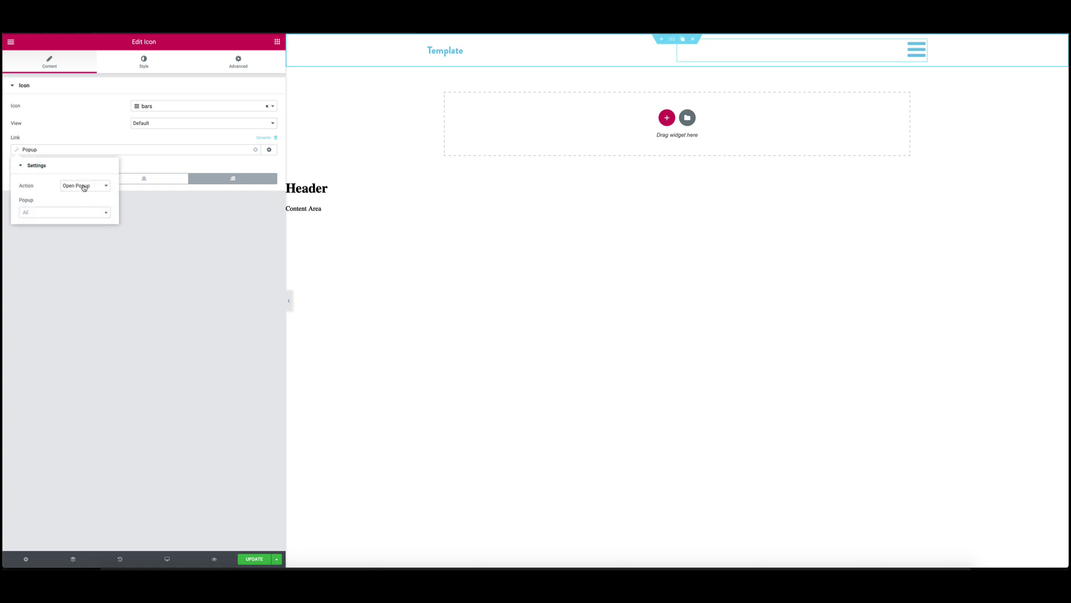
pyautogui.click(38, 214)
pyautogui.write('me')
pyautogui.click(37, 236)
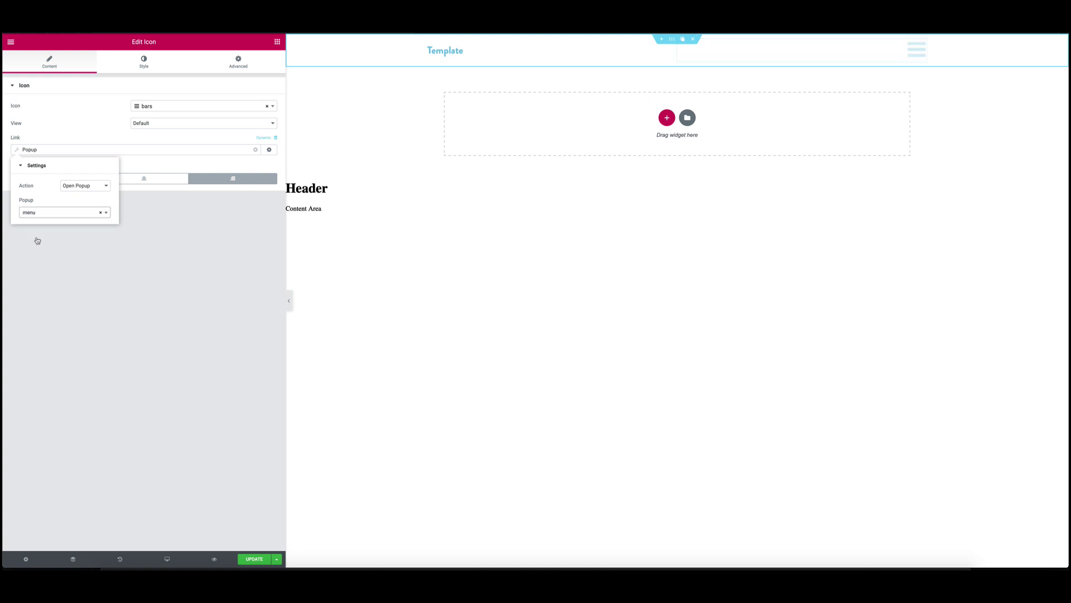
# - Update the header and preview the live site's Home page
pyautogui.click(225, 532)
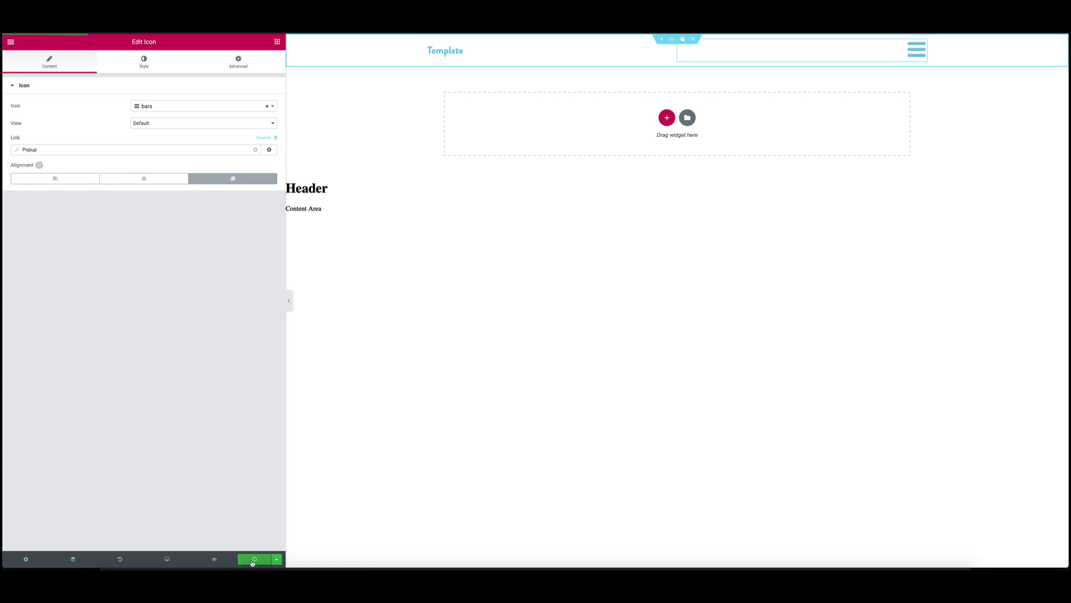
pyautogui.click(251, 558)
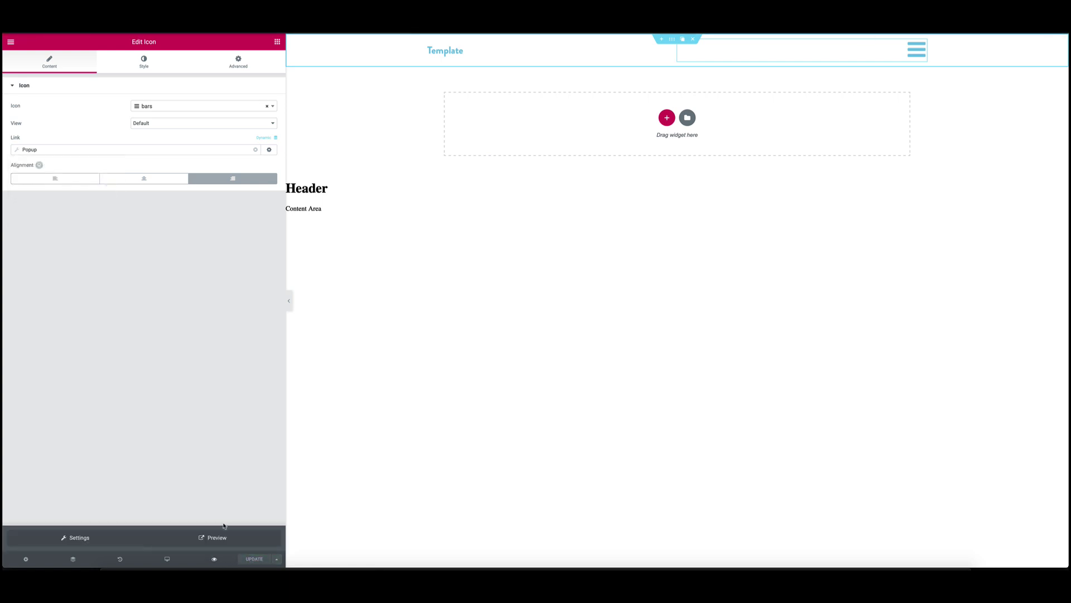
pyautogui.click(219, 534)
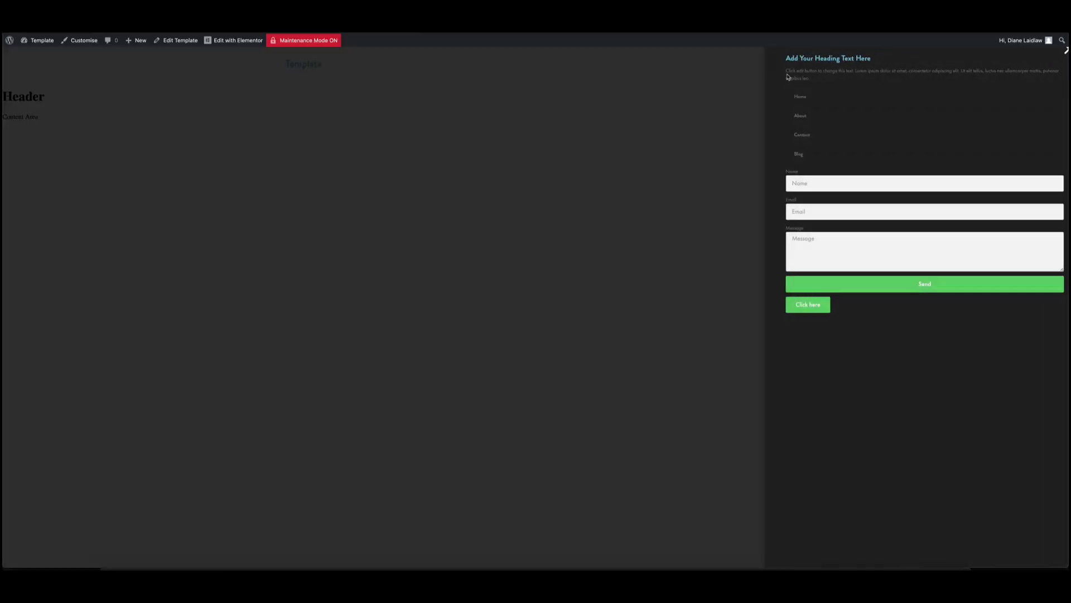
pyautogui.click(1057, 54)
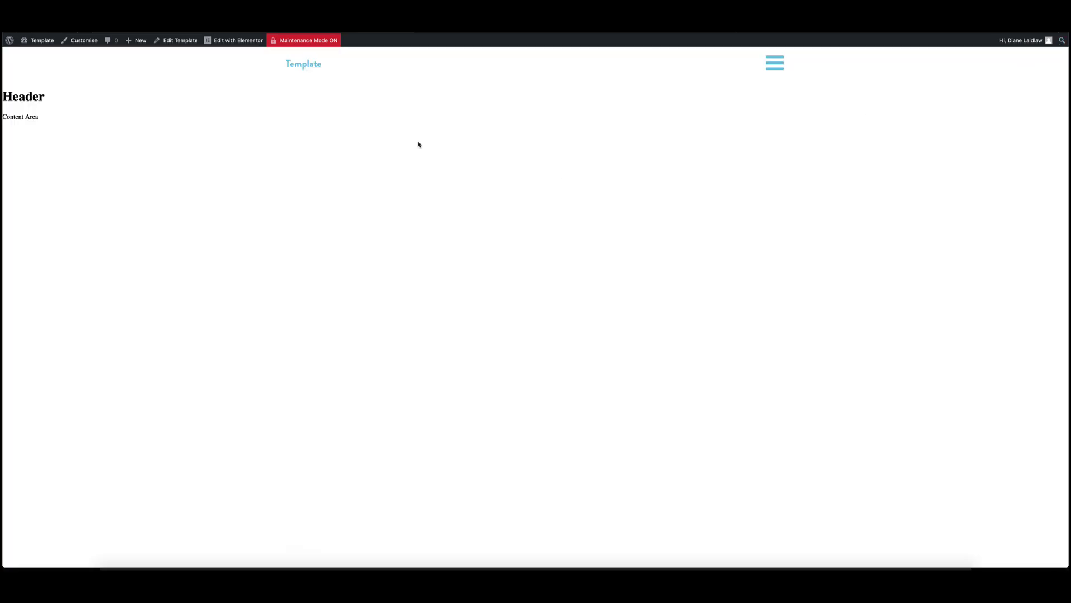
pyautogui.click(313, 63)
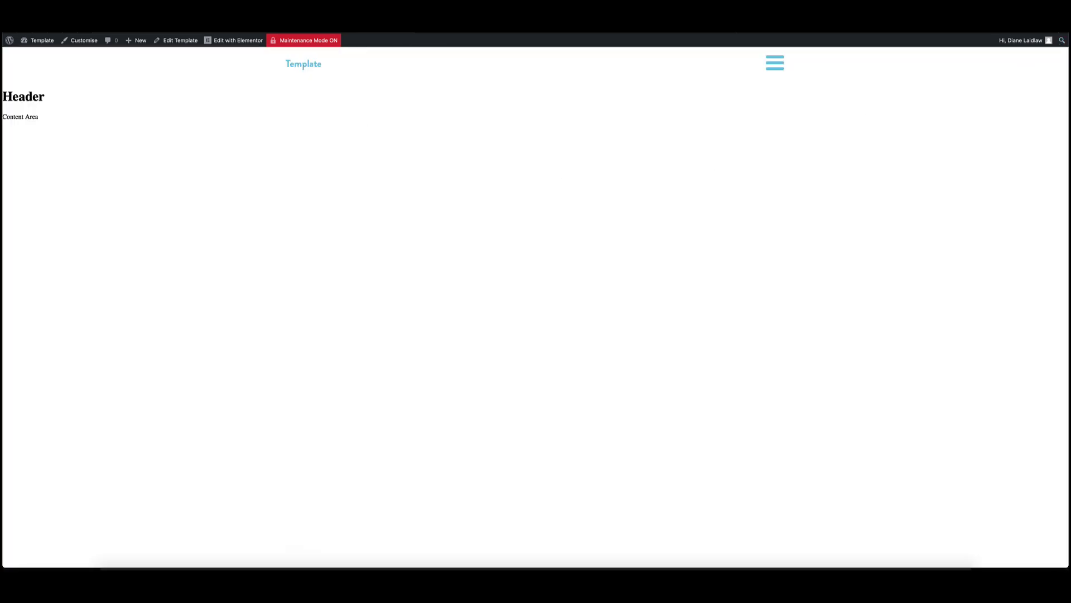
# - Open the off-canvas menu from the hamburger icon, then close it via the overlay and the X
pyautogui.click(775, 65)
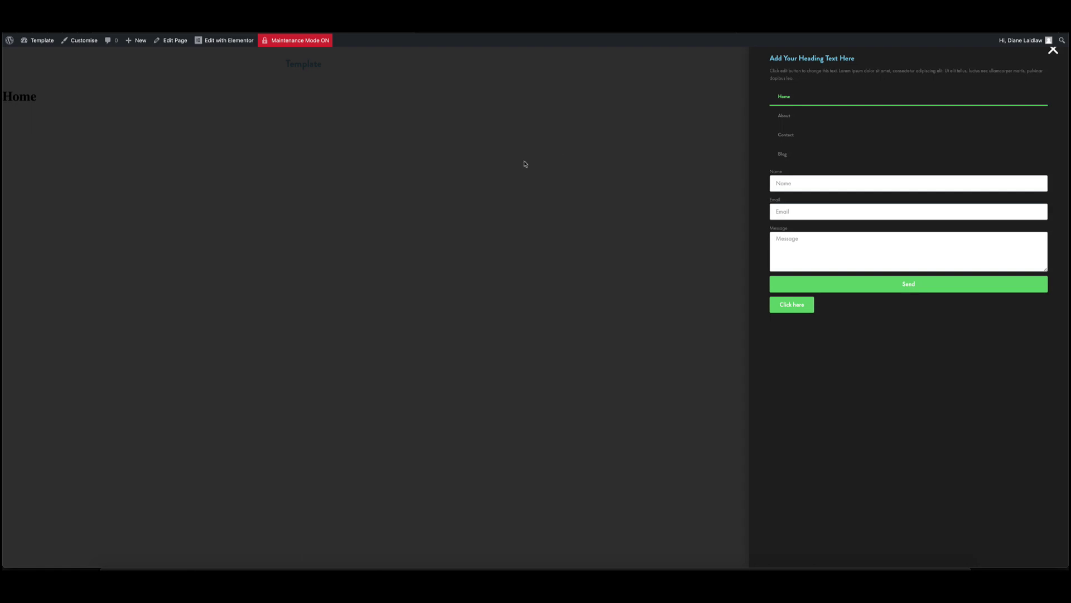
pyautogui.click(524, 163)
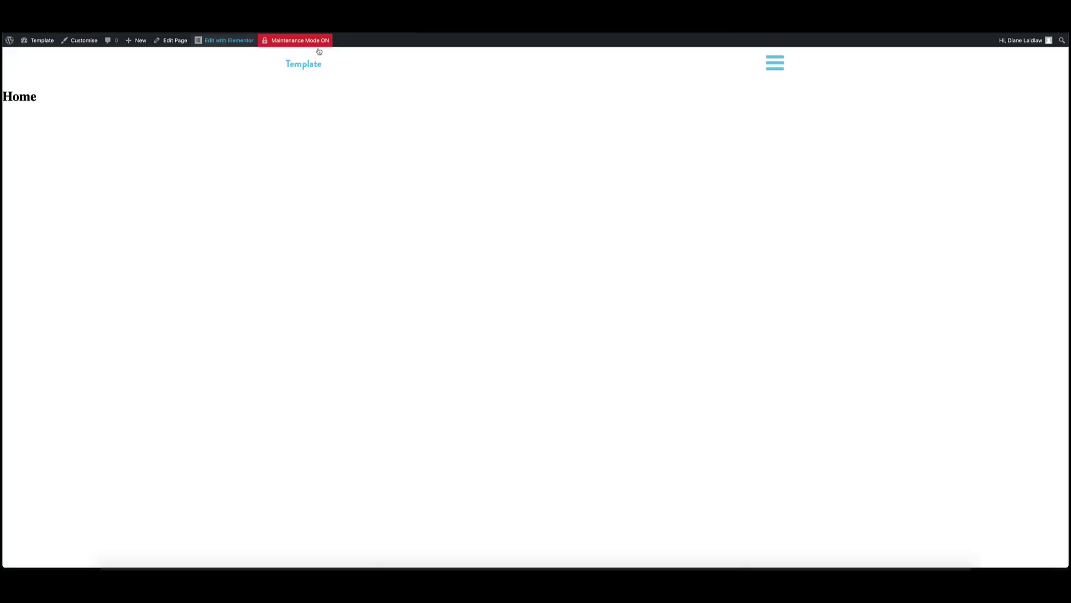
pyautogui.click(774, 64)
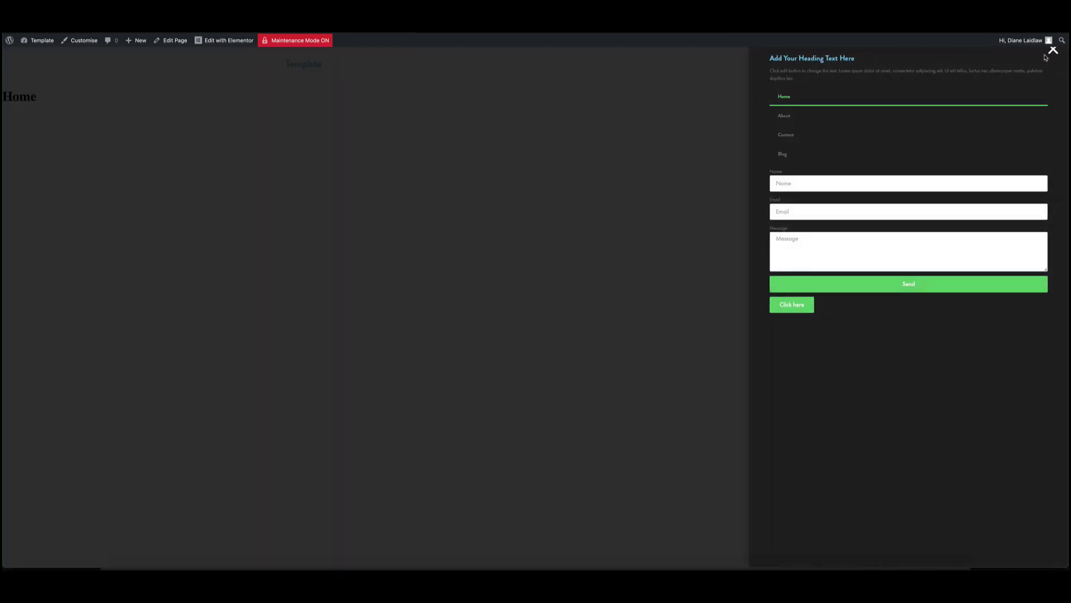
pyautogui.click(1052, 52)
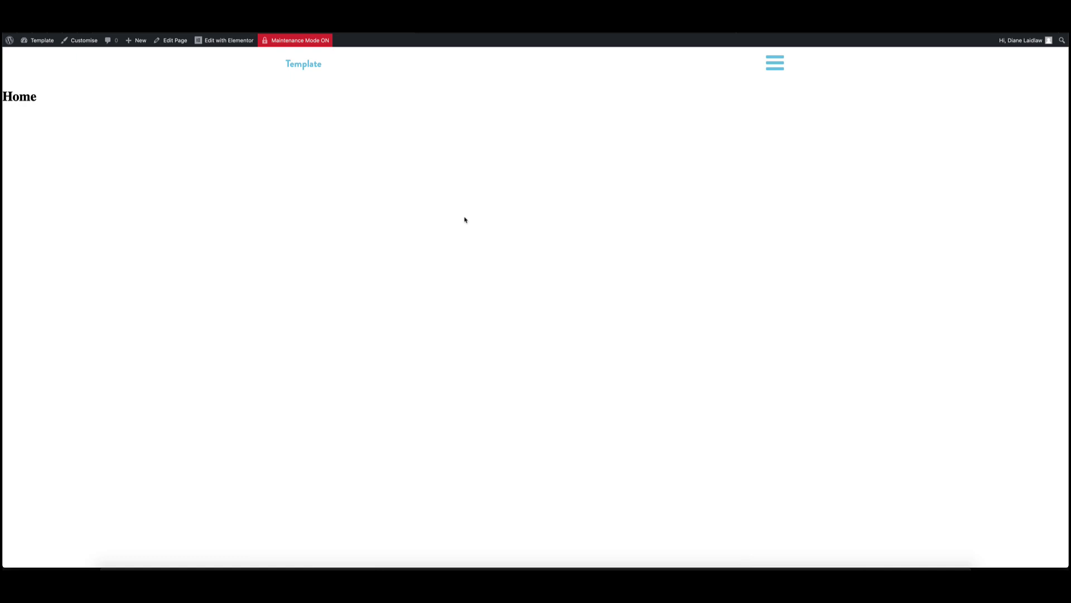